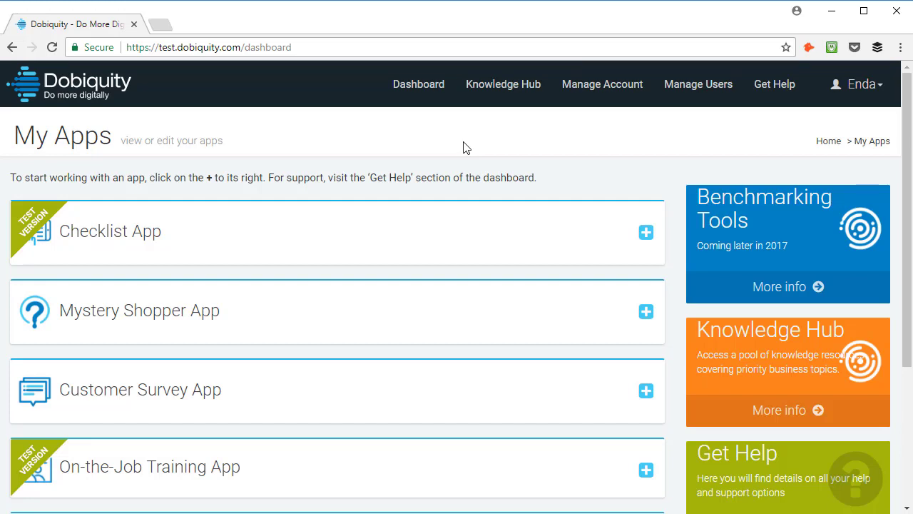
Expand the Checklist App to list its four Geneva Hotel surveys from August 14–16, 2017.
click(646, 237)
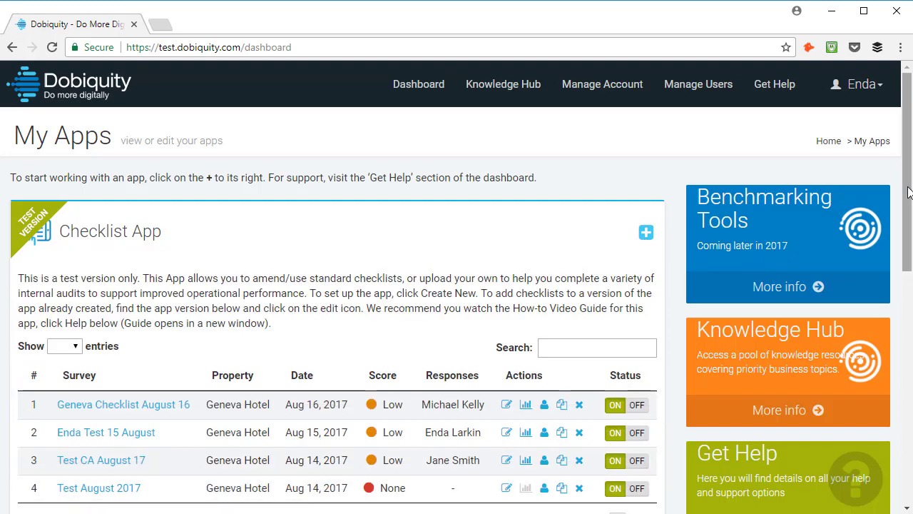
drag(906, 197, 909, 236)
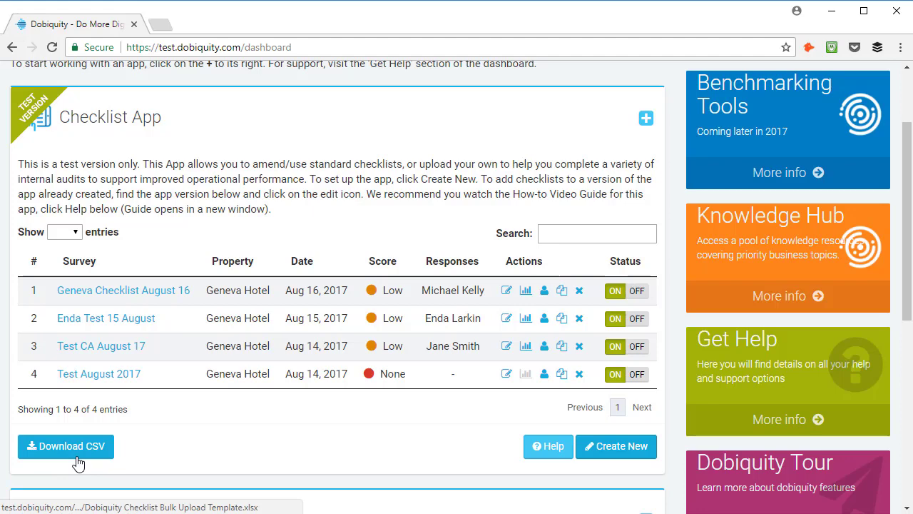
Begin a new Checklist App version and read through the Step 1 Introduction.
click(617, 455)
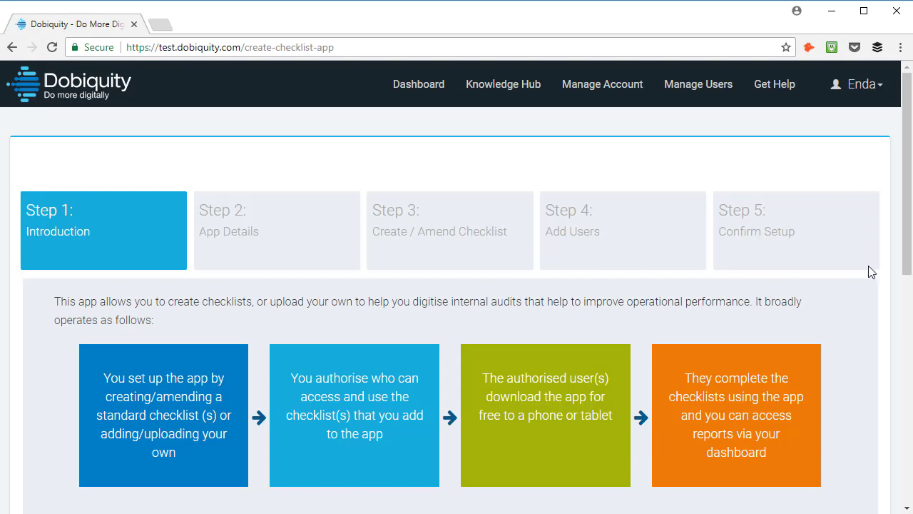
scroll(868, 265, down, 1)
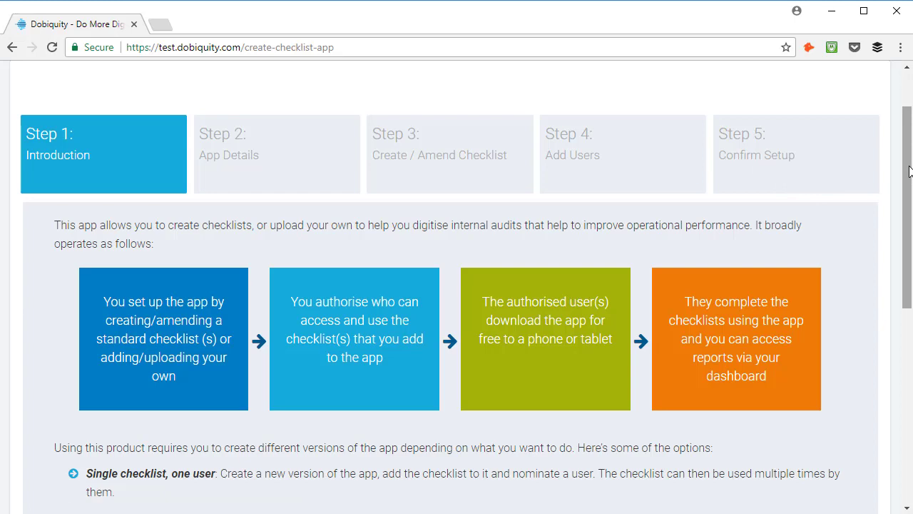
drag(909, 171, 908, 369)
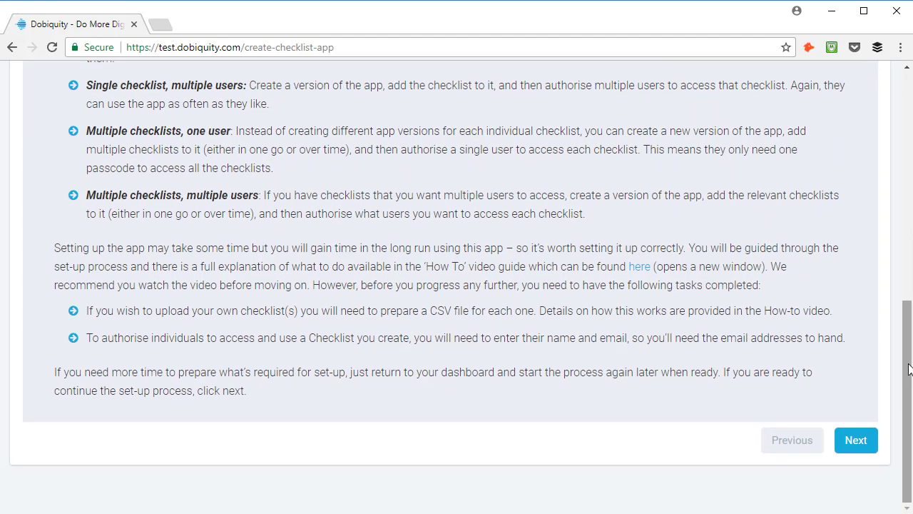
Name the new app version 'Geneva Hotel Aug 17' and advance to Step 3: Create / Amend Checklist.
click(866, 449)
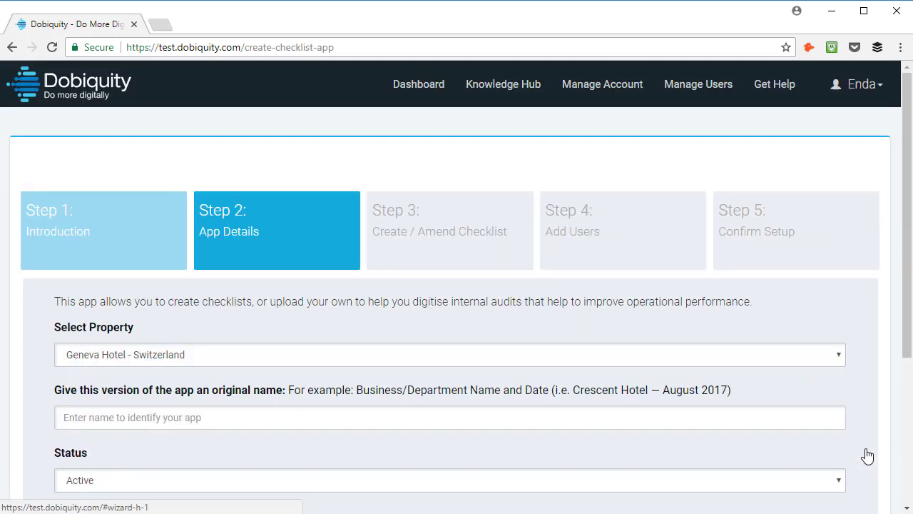
drag(906, 343, 904, 408)
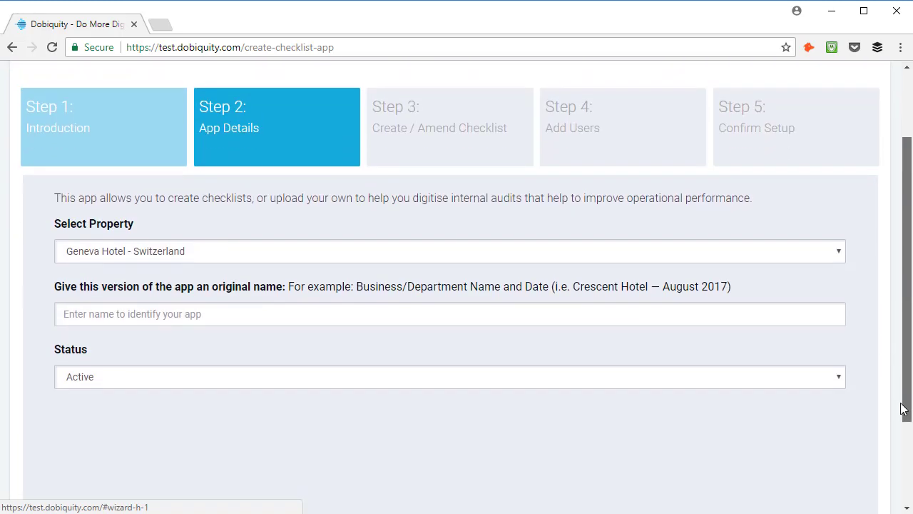
click(298, 317)
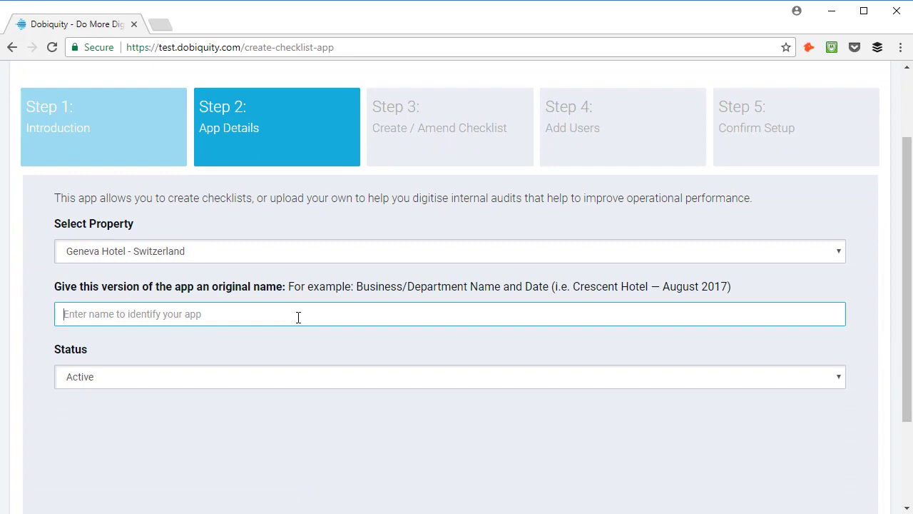
text(Geneva Hotel Aug 17)
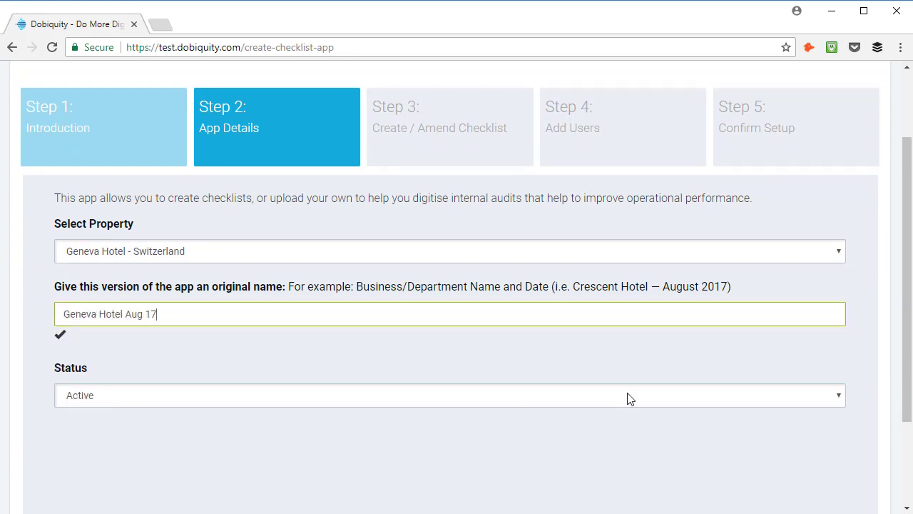
scroll(904, 271, down, 3)
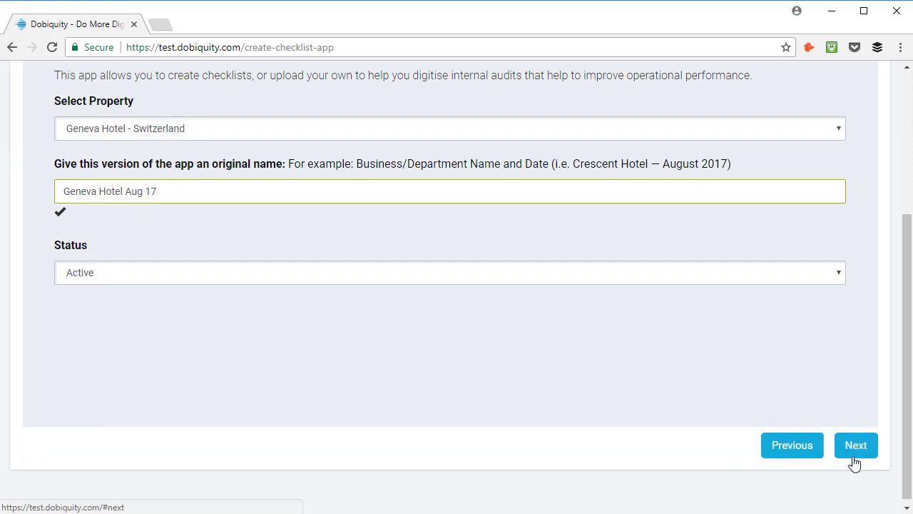
click(866, 456)
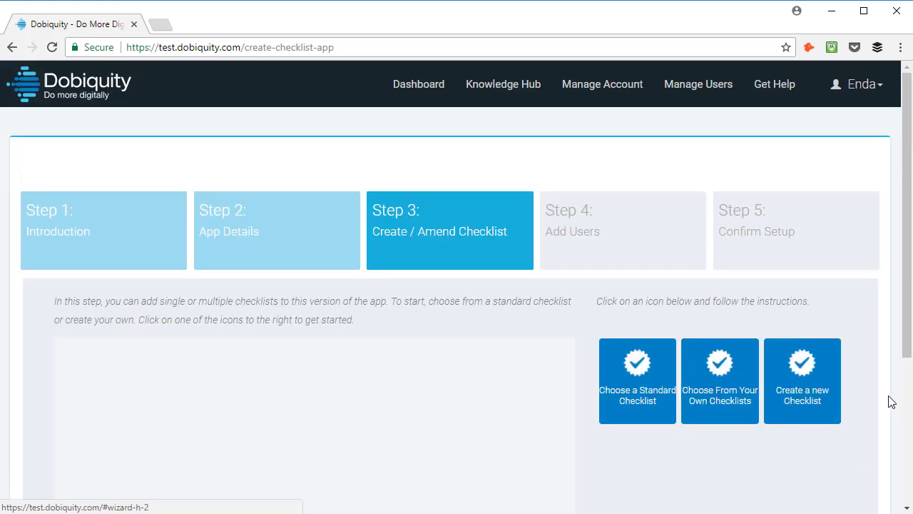
Attach the standard Hotel Customer Experience Audit and your saved Reception AM checklist.
drag(905, 354, 908, 404)
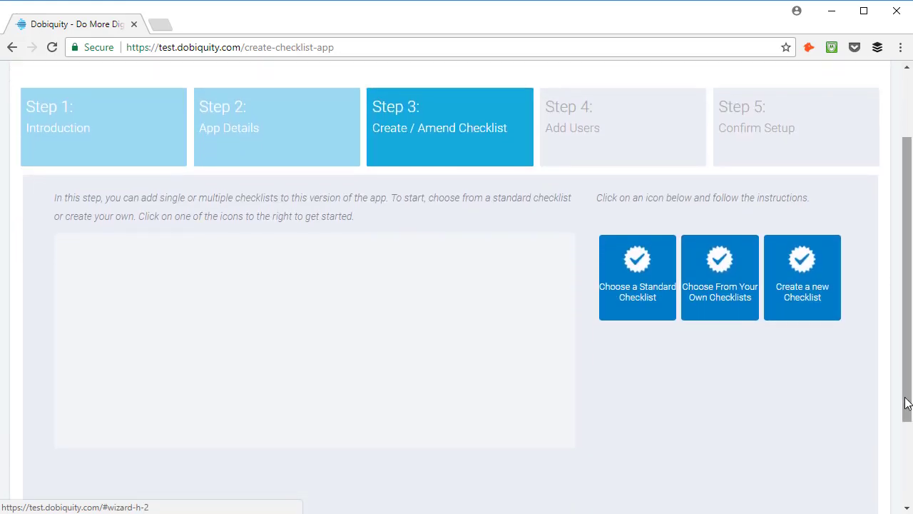
click(668, 314)
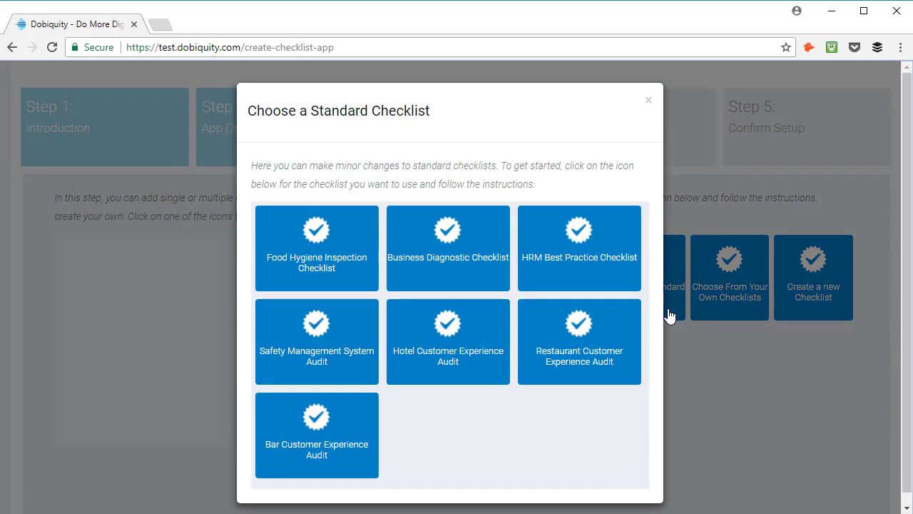
click(450, 373)
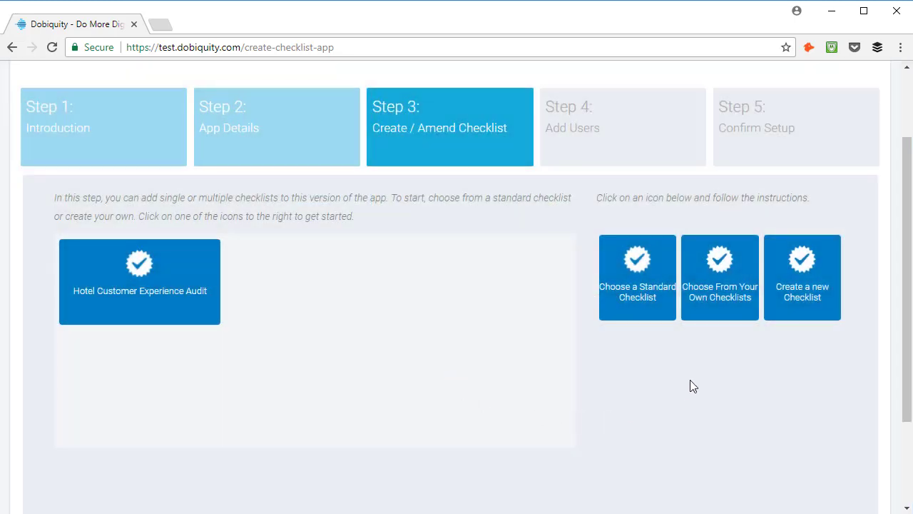
click(722, 322)
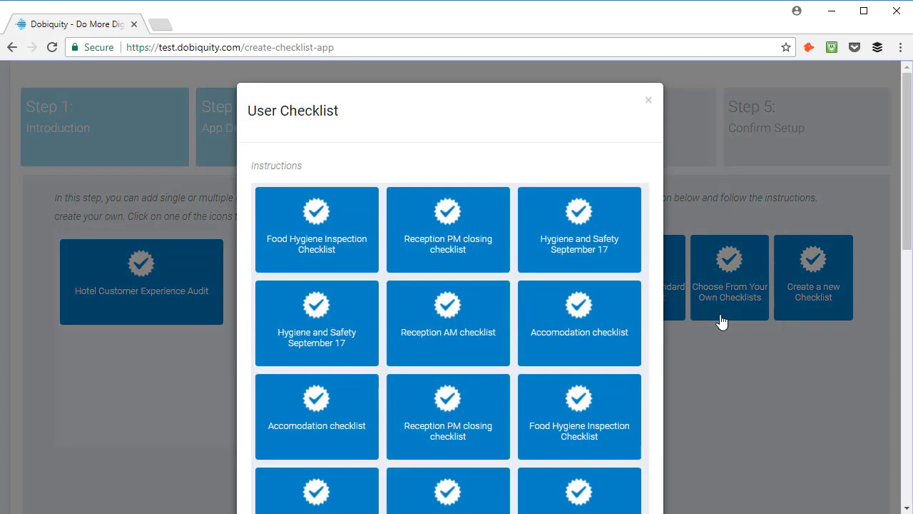
click(443, 355)
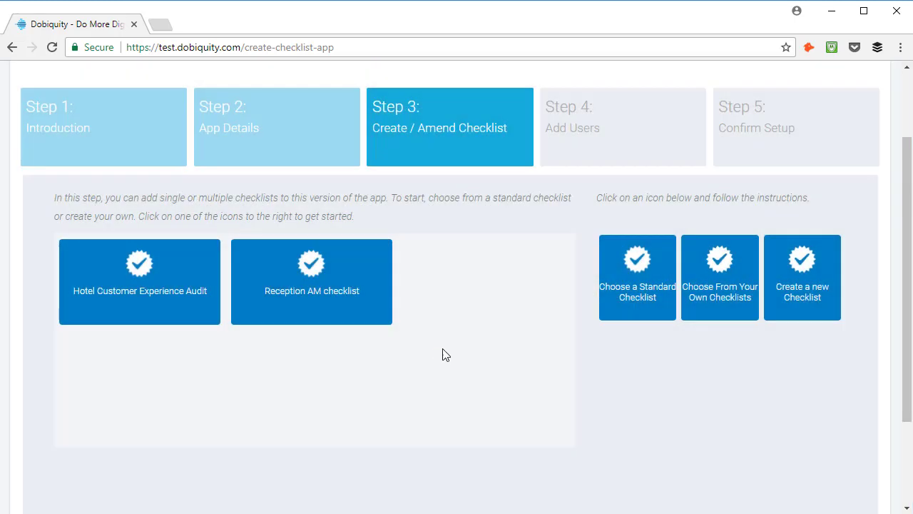
Create a new checklist named 'Hygiene & Safety'.
click(798, 316)
click(287, 276)
text(Hy)
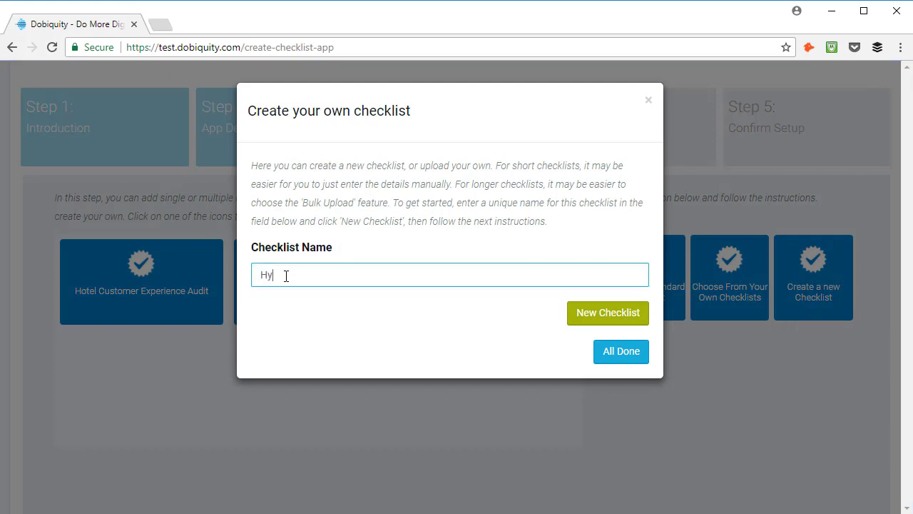
text(giene & Safety)
click(608, 321)
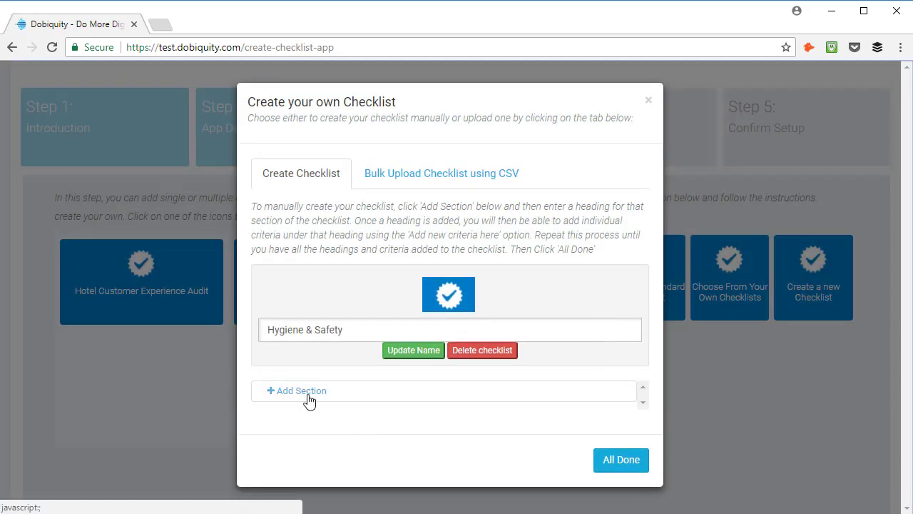
Add a Structural Hygiene section with a floors, walls and ceilings criterion.
click(308, 398)
click(301, 169)
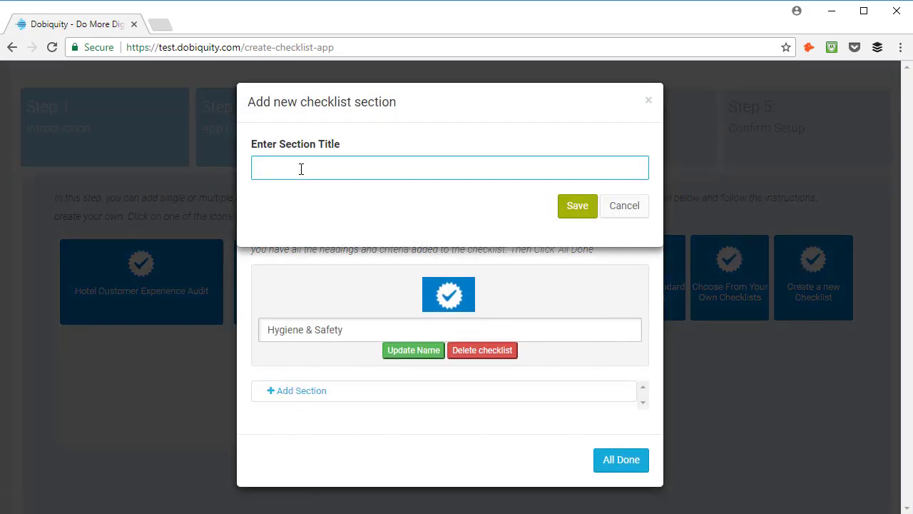
click(580, 212)
scroll(901, 292, down, 2)
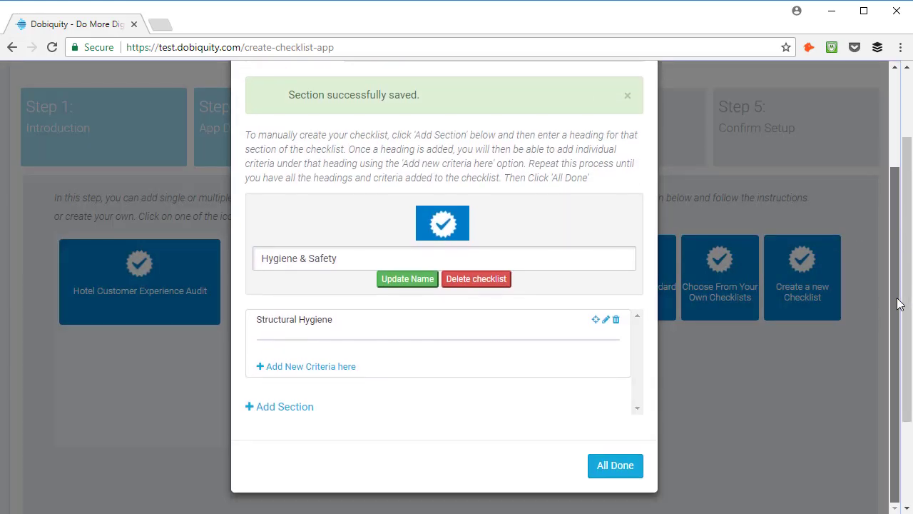
click(337, 374)
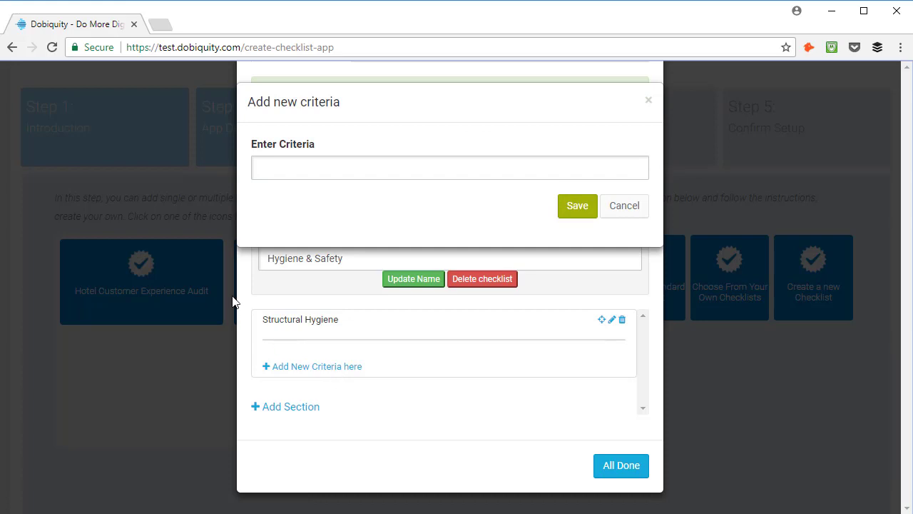
click(269, 163)
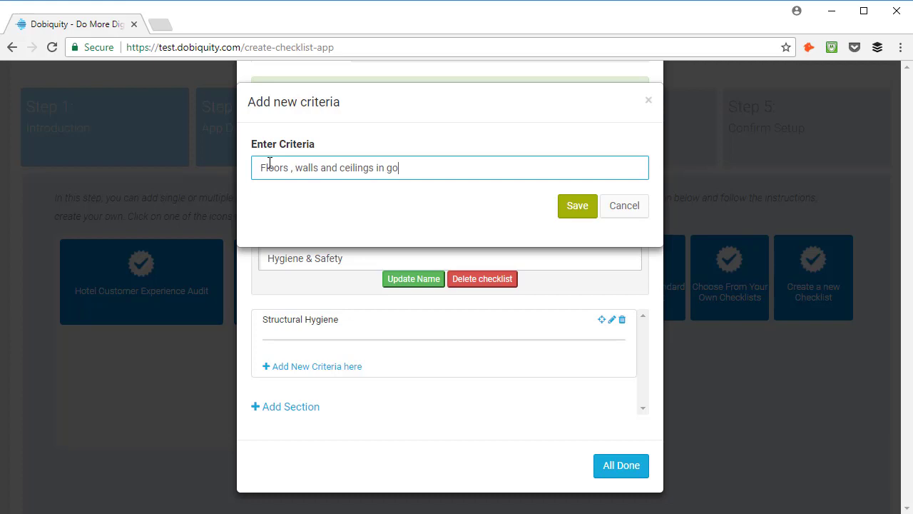
click(574, 216)
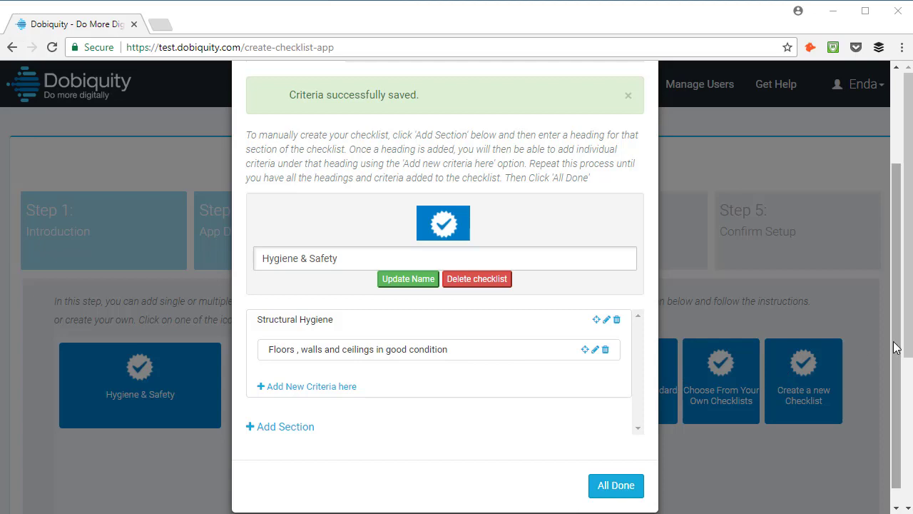
Look at the bulk CSV upload option, then finish the Hygiene & Safety checklist.
scroll(891, 267, up, 3)
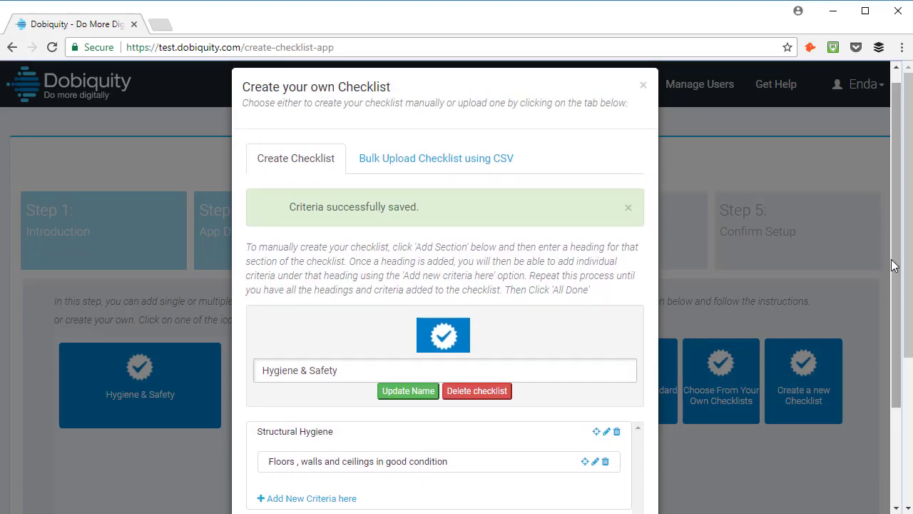
click(398, 161)
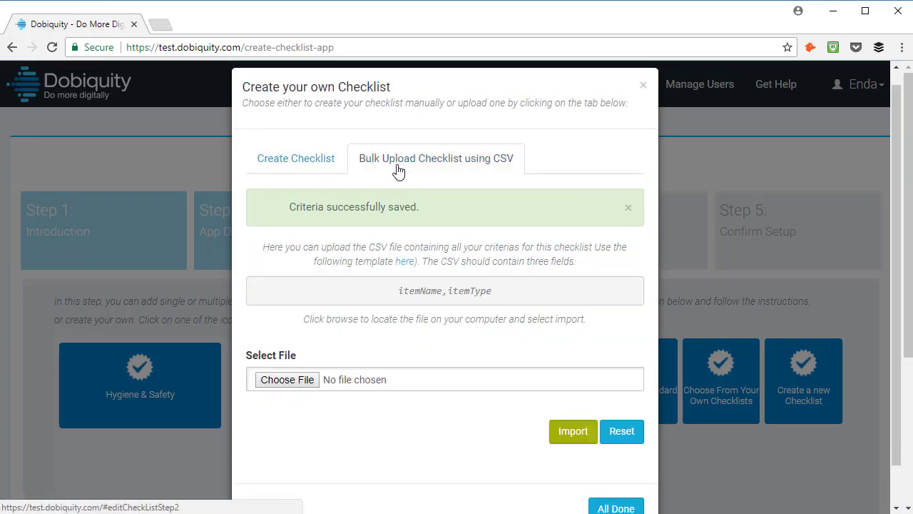
scroll(626, 489, down, 1)
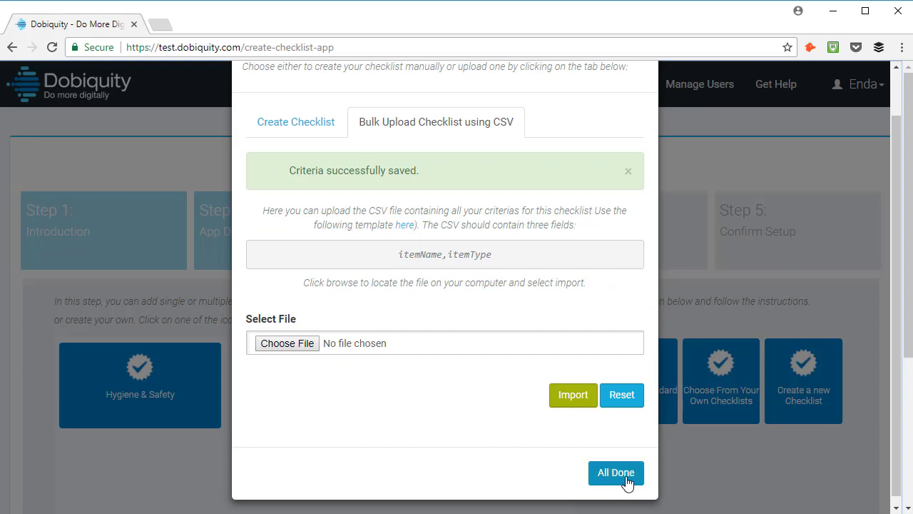
click(618, 472)
scroll(904, 312, down, 3)
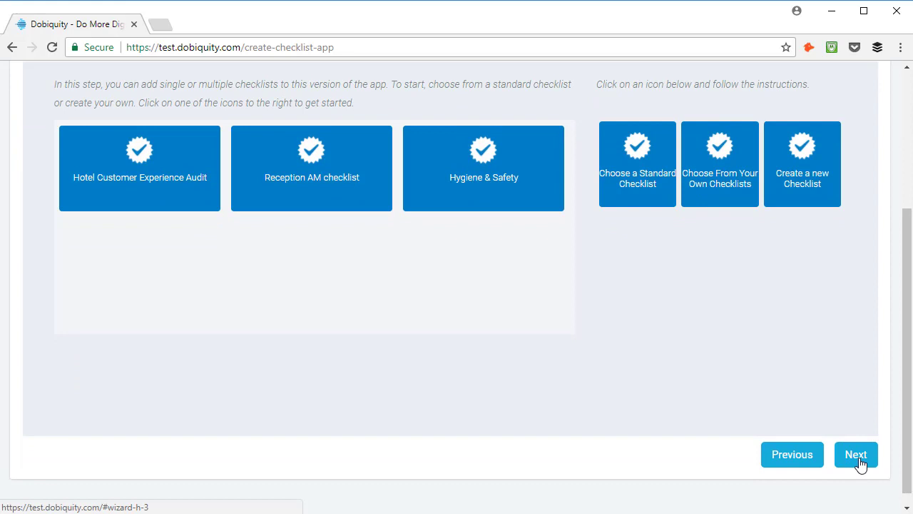
Allocate an existing user to the Hotel Customer Experience Audit checklist.
click(861, 463)
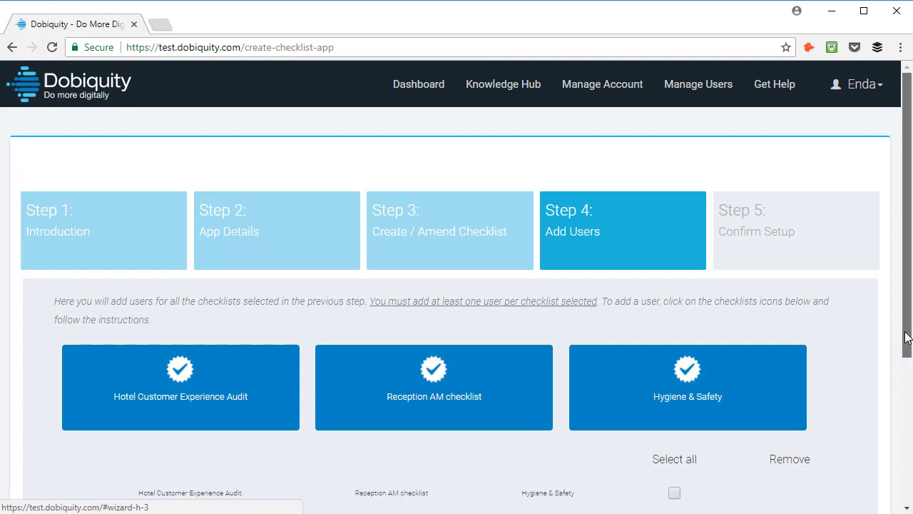
drag(907, 337, 907, 431)
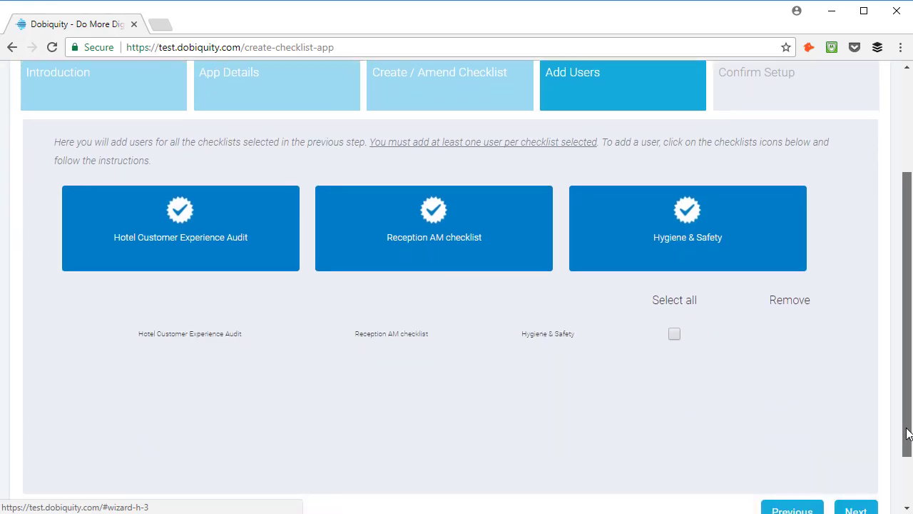
click(228, 261)
drag(900, 244, 899, 341)
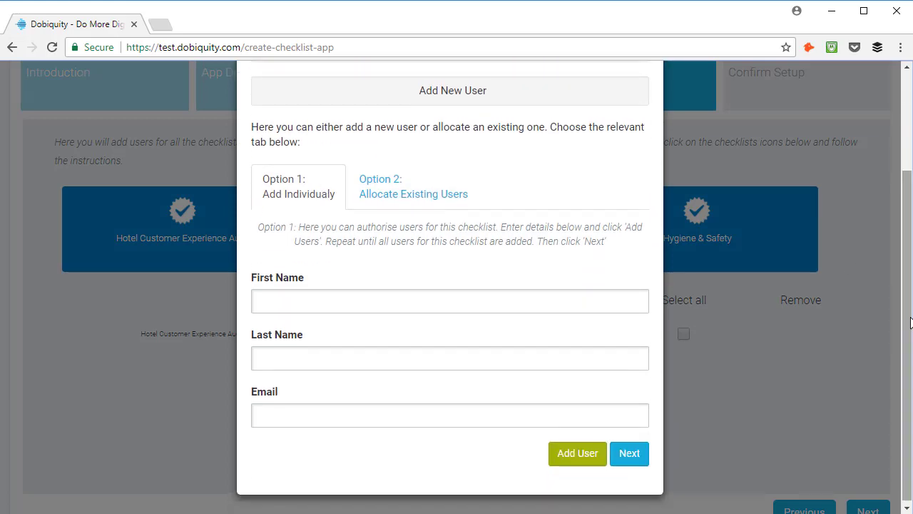
click(465, 299)
click(474, 359)
click(468, 417)
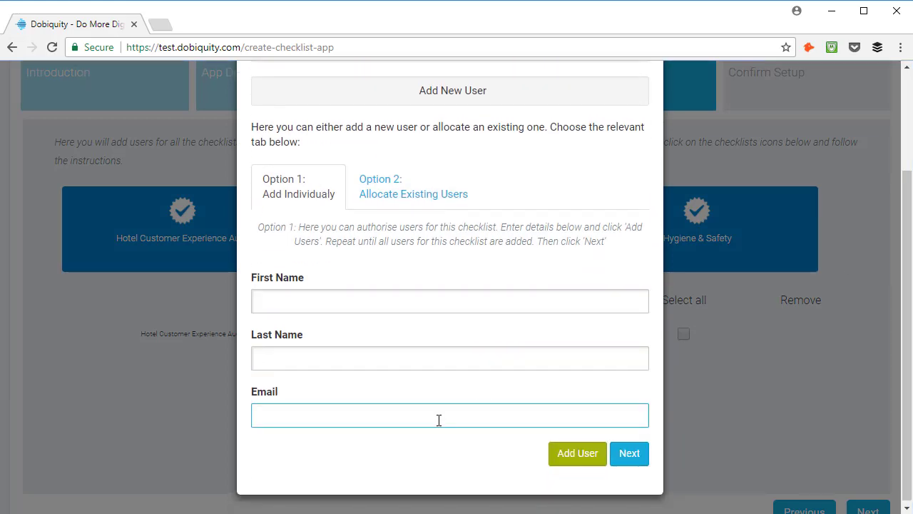
click(399, 203)
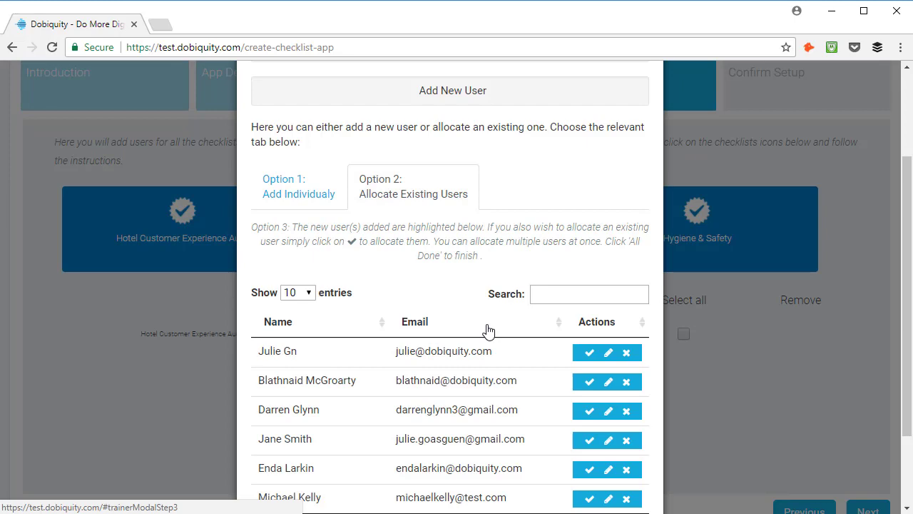
drag(905, 298, 906, 392)
click(622, 468)
Allocate a second user to Reception AM, add the first user too, and continue to Confirm Setup.
click(423, 264)
click(407, 307)
click(587, 419)
scroll(613, 442, down, 2)
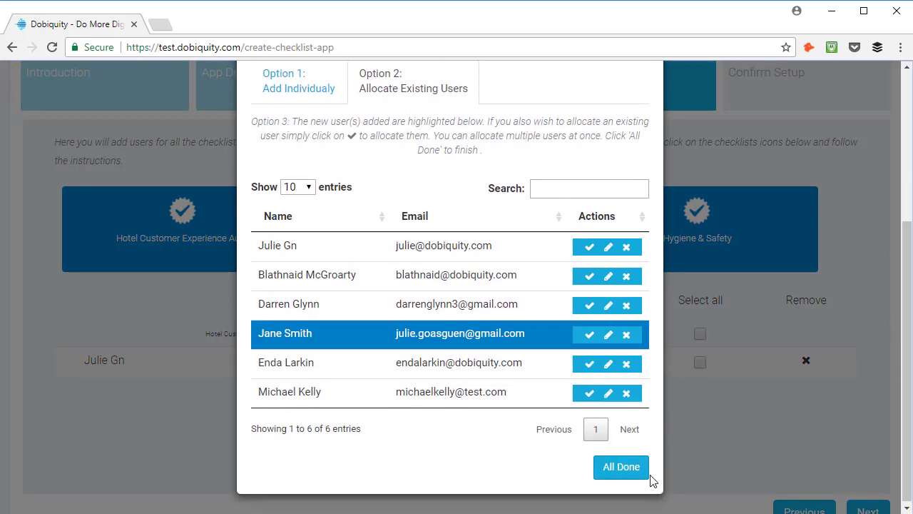
click(630, 473)
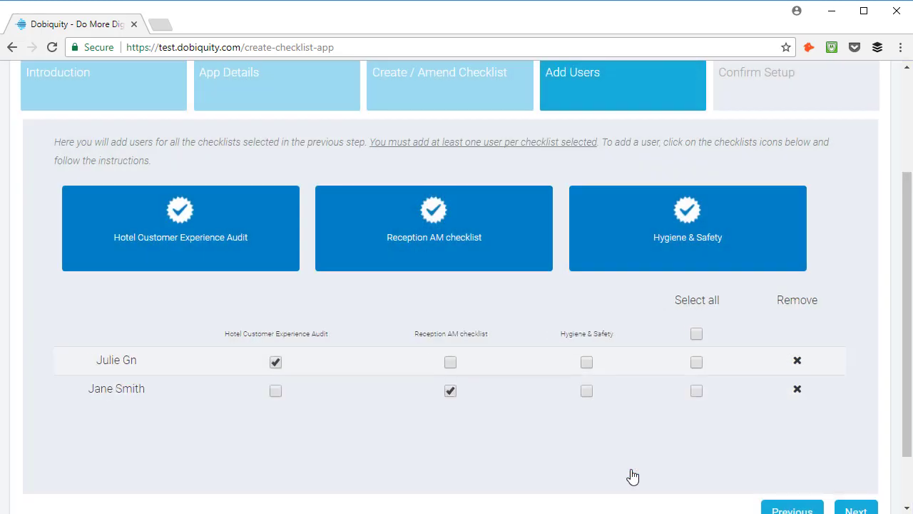
click(450, 364)
drag(901, 333, 901, 379)
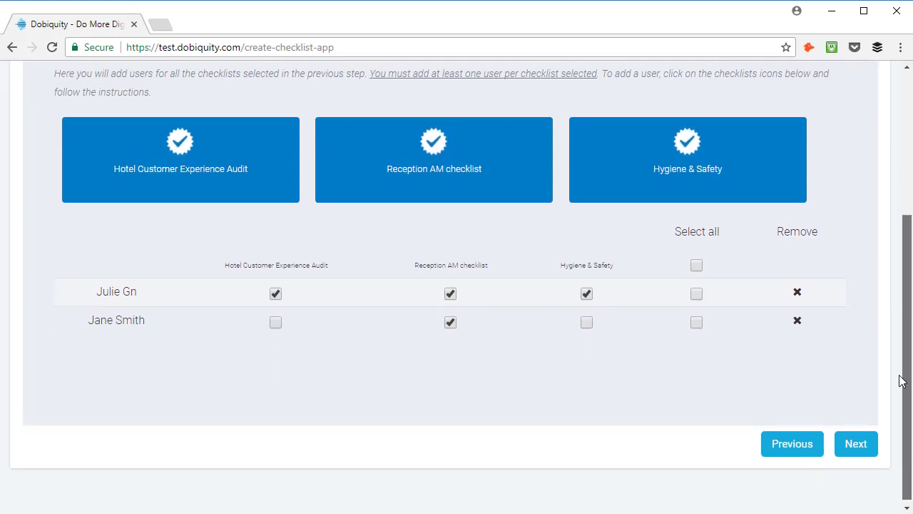
click(856, 440)
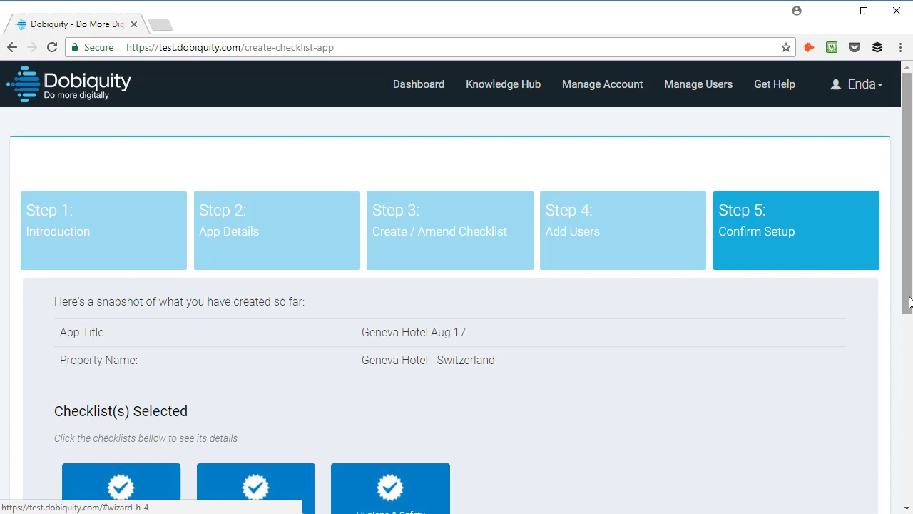
Review the checklists and users in the summary, then activate Geneva Hotel Aug 17.
drag(907, 298, 910, 487)
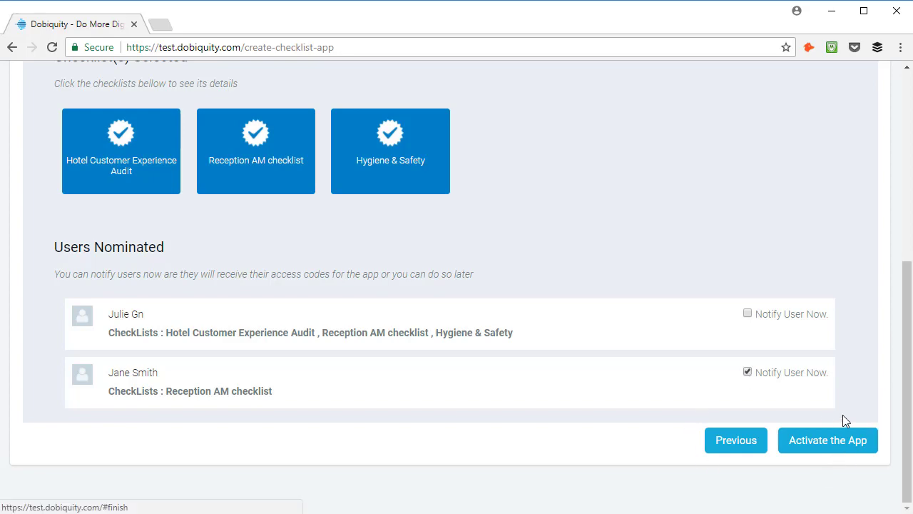
click(807, 450)
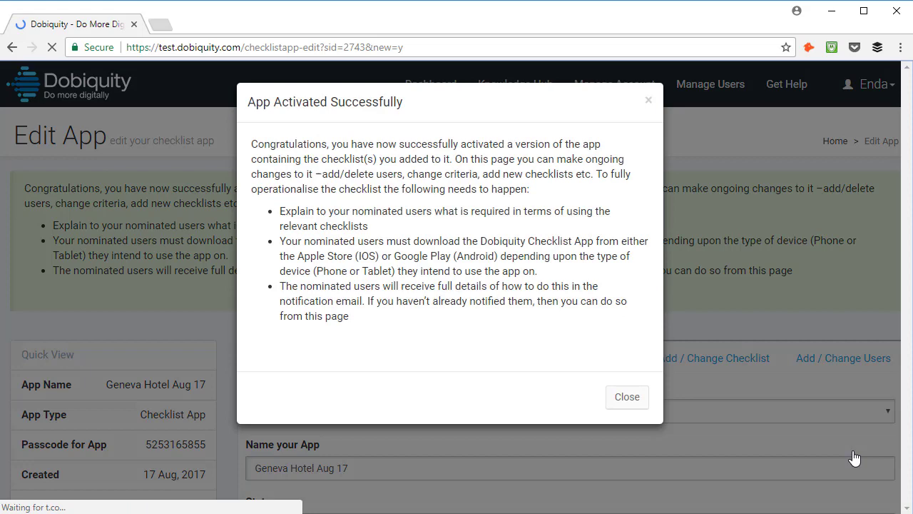
Close the activation message, copy the app's passcode, and open the New User Request email.
click(614, 401)
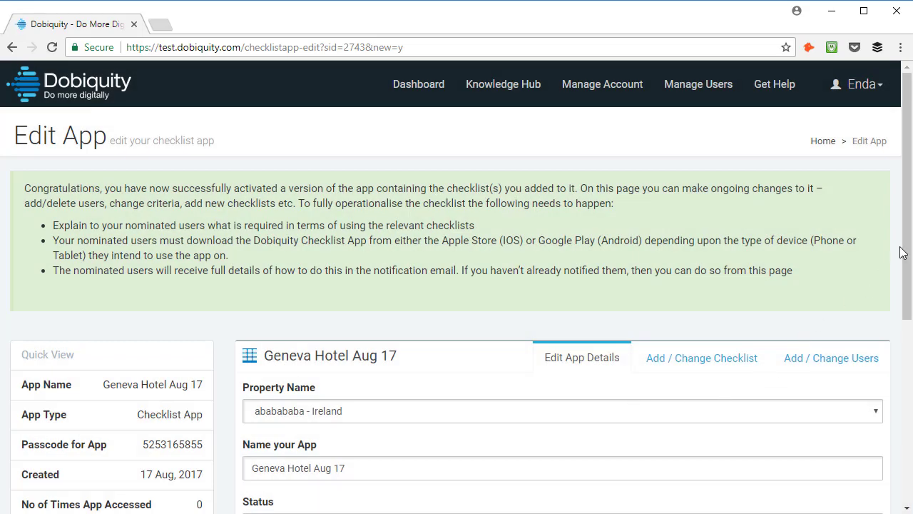
drag(904, 253, 898, 378)
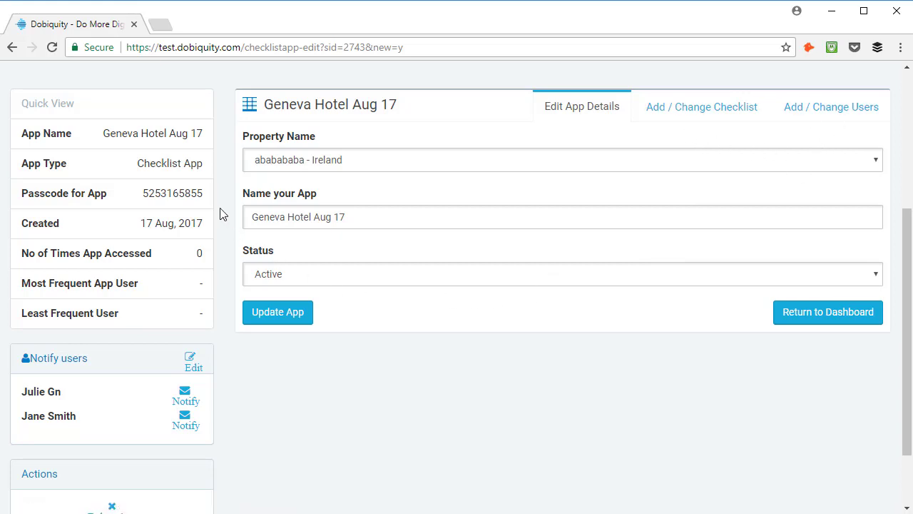
drag(204, 202, 140, 202)
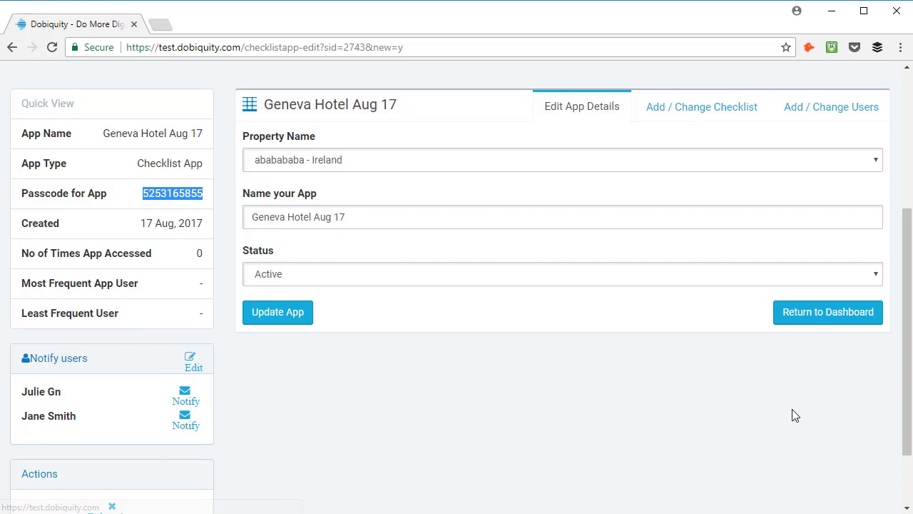
drag(910, 330, 907, 356)
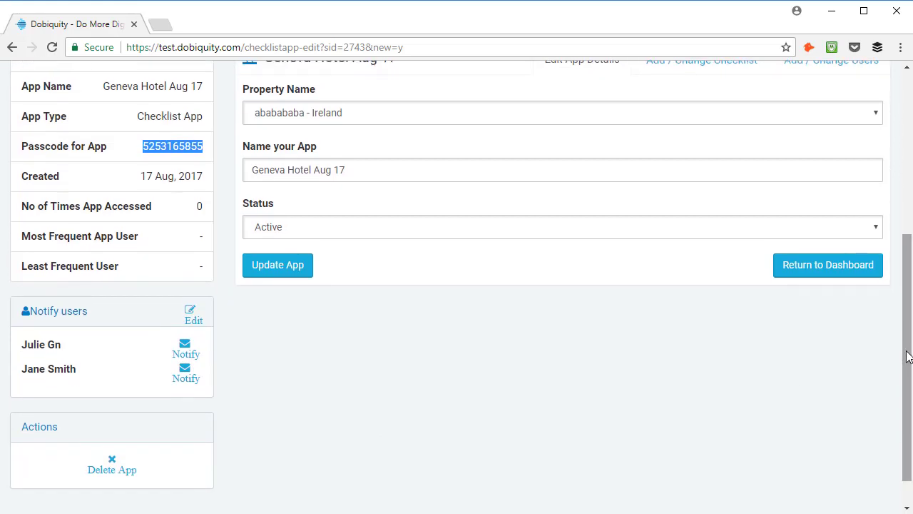
click(296, 277)
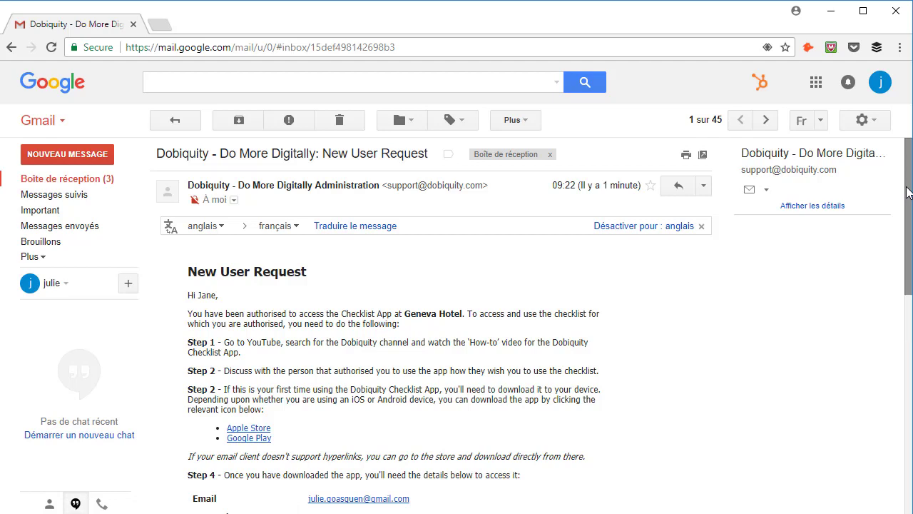
drag(908, 193, 906, 243)
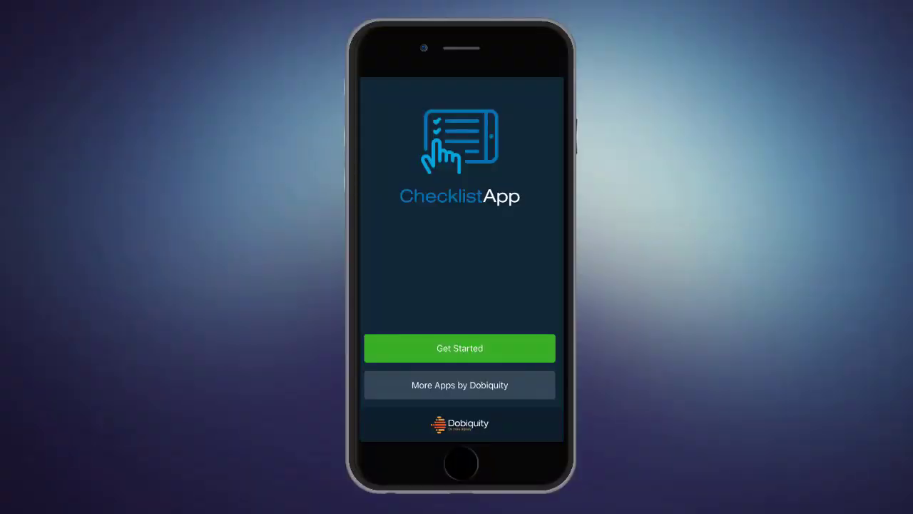
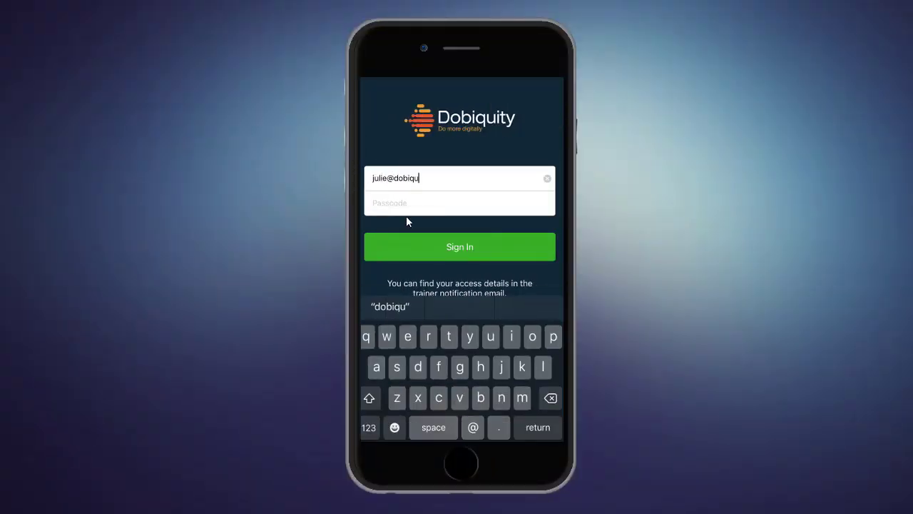
Sign in with the user's e-mail and passcode and start a new checklist at location Dublin.
key(Tab)
text(5)
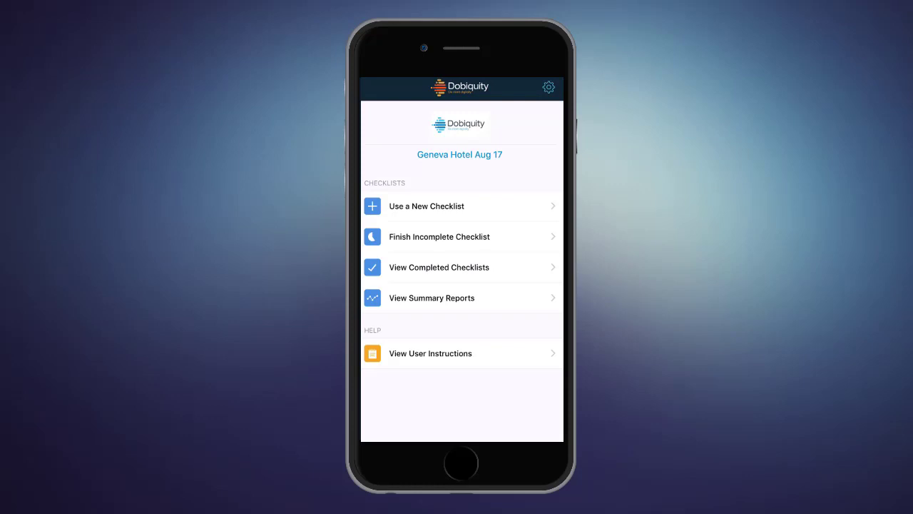
click(427, 207)
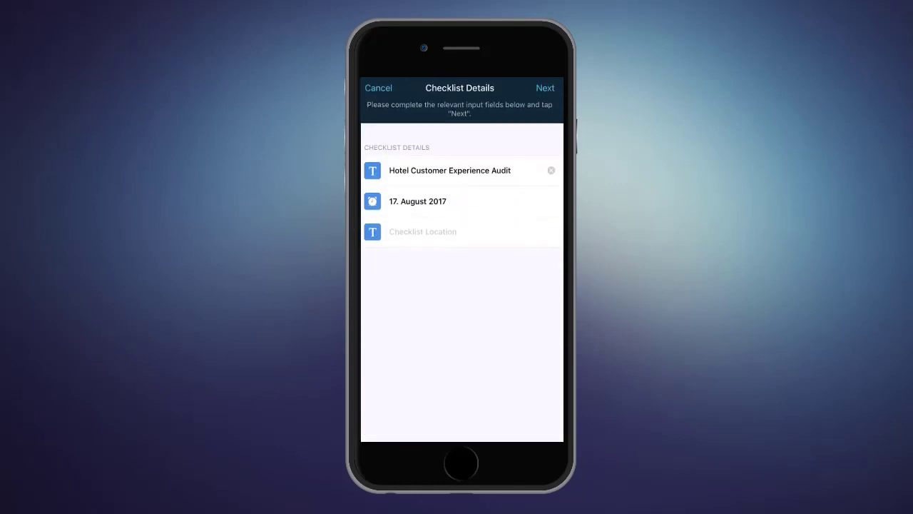
text(Dublin)
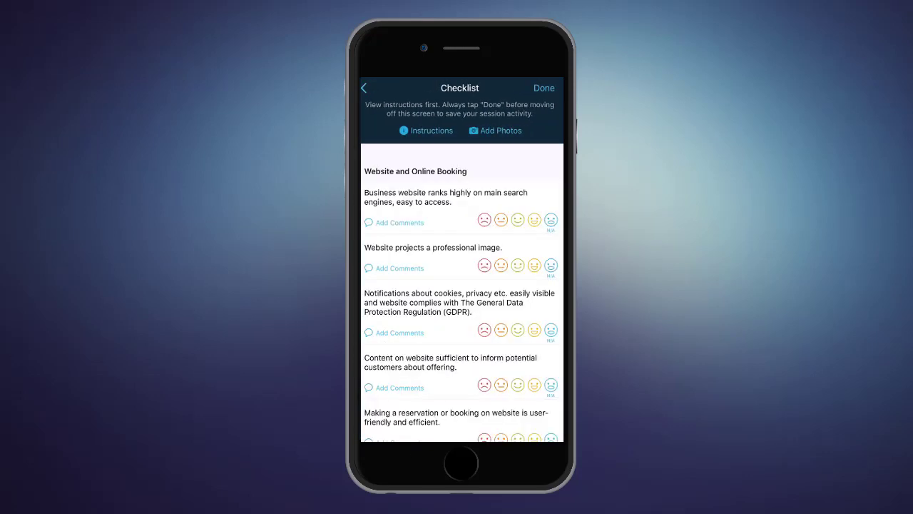
Rate the Website items: search ranking and GDPR lowest, professional image and content top.
click(484, 219)
click(535, 265)
click(485, 330)
click(535, 384)
scroll(463, 292, down, 3)
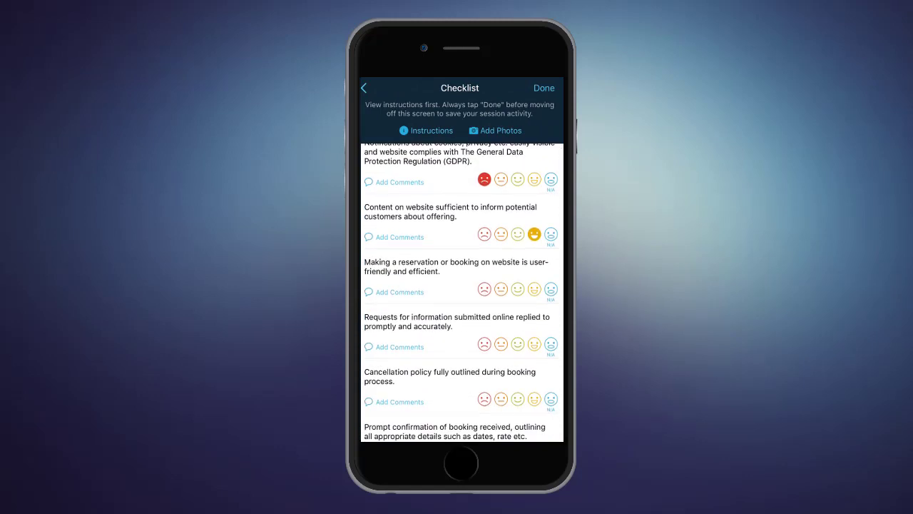
Rate the Online Booking items from lowest to top, including a second-lowest confirmation and middle special-requests rating.
click(484, 289)
click(534, 344)
scroll(462, 293, down, 3)
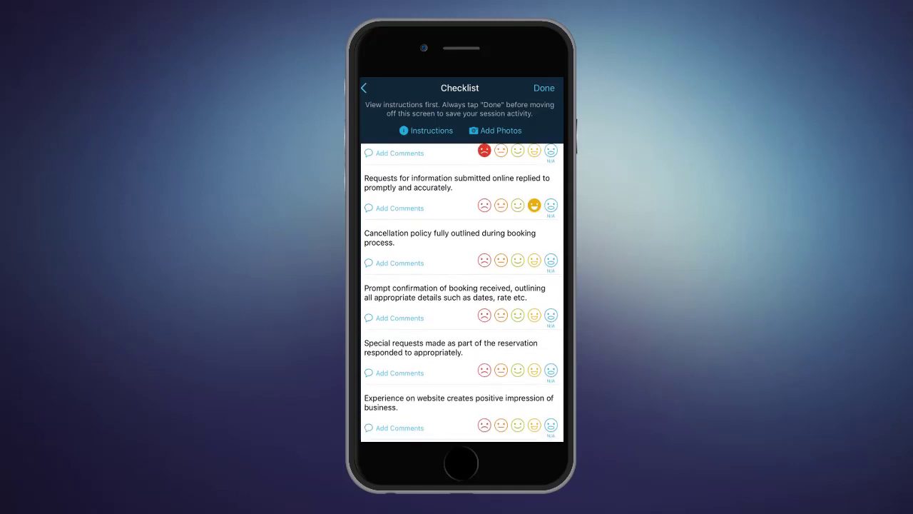
click(484, 260)
click(501, 315)
click(518, 369)
click(534, 425)
scroll(462, 293, down, 3)
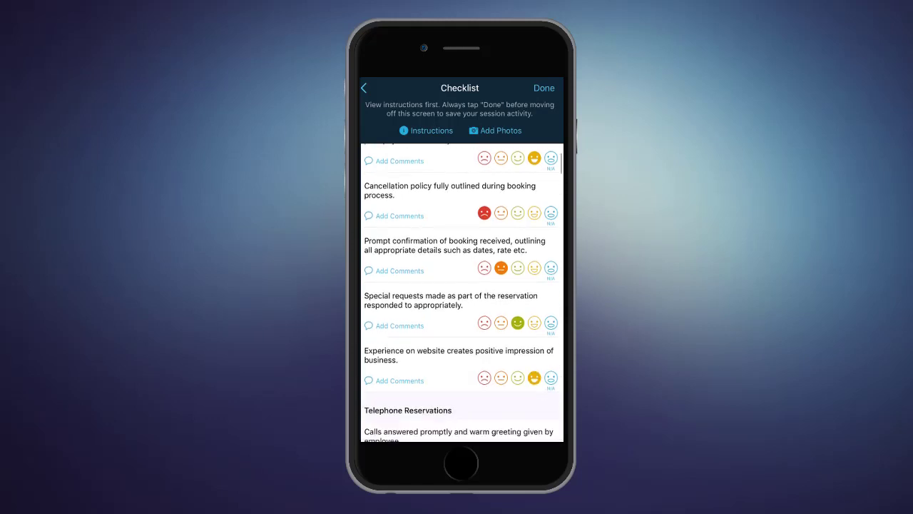
Comment 'There is still room for improvement but the employee was nice to clients so' and 'Great experience'.
click(400, 263)
text(There is still room for improvement but )
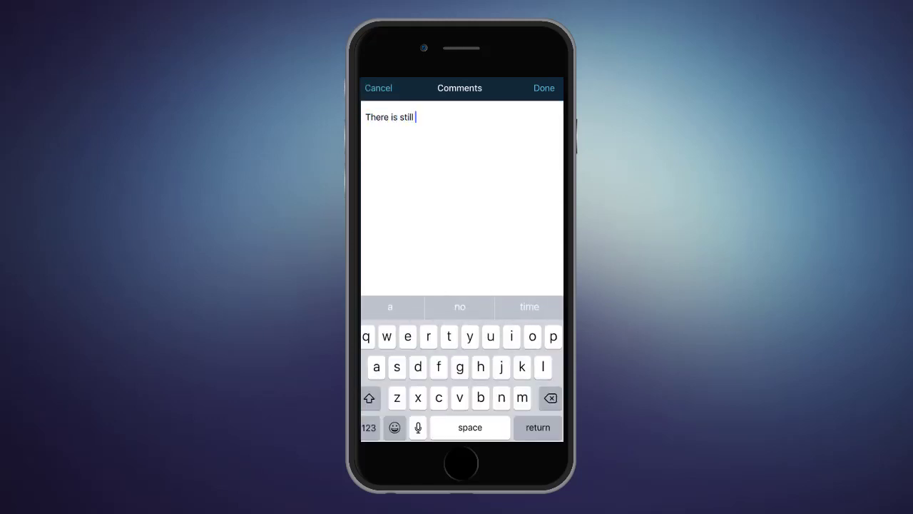
text(the employee was nice to clients so)
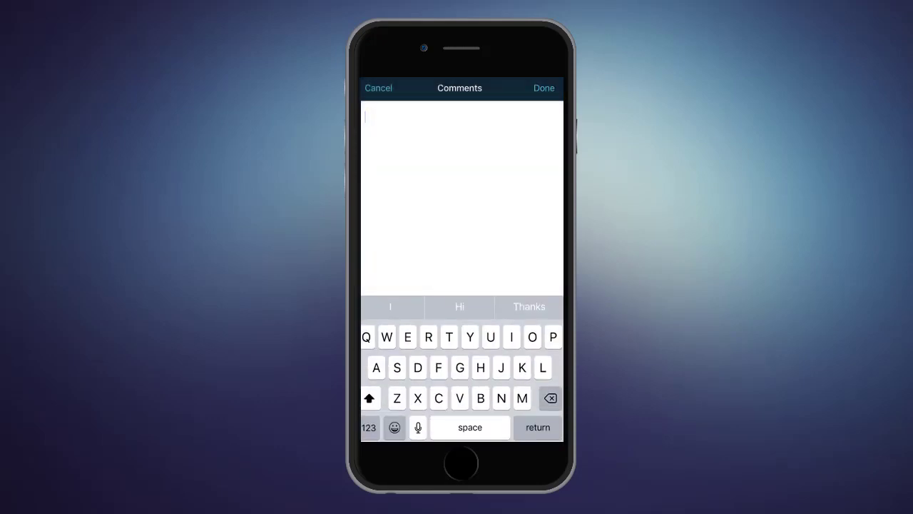
text(Great experience)
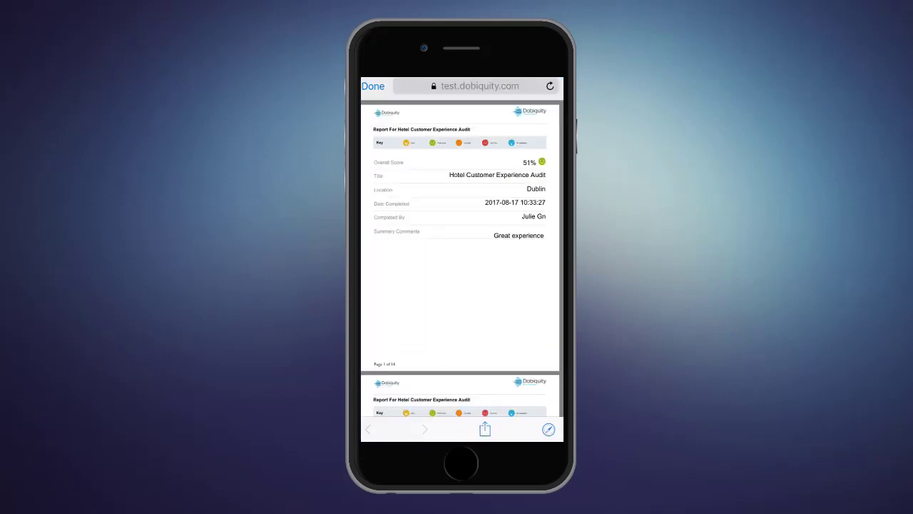
scroll(460, 257, down, 15)
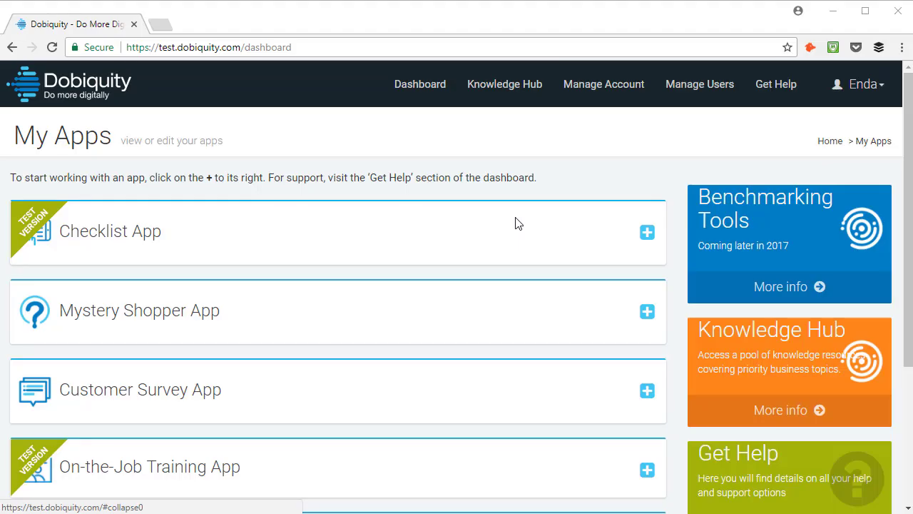
Open the Geneva Hotel Aug 17 app report from the Checklist App and browse its usage charts.
click(643, 239)
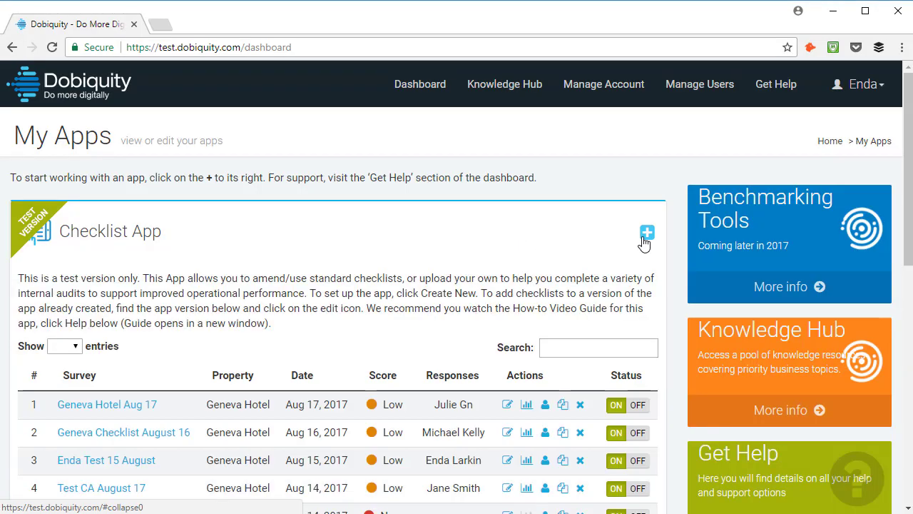
drag(907, 224, 908, 283)
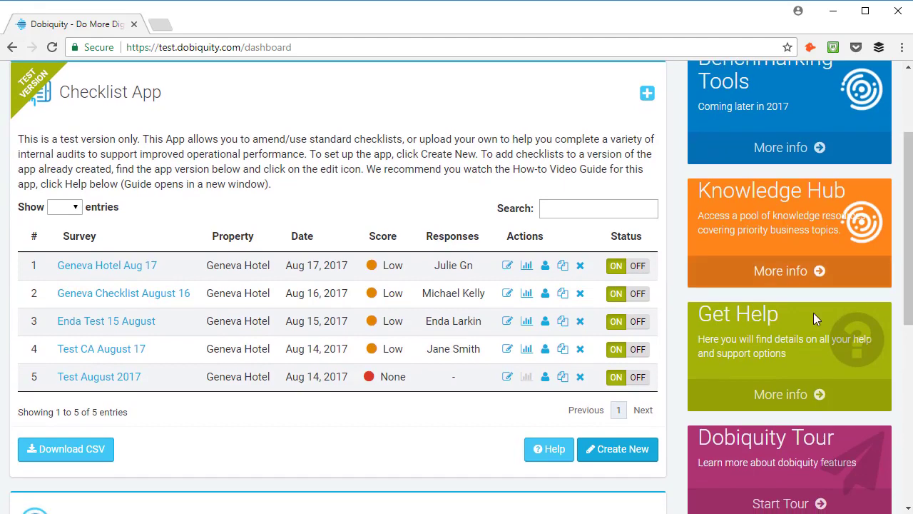
click(526, 265)
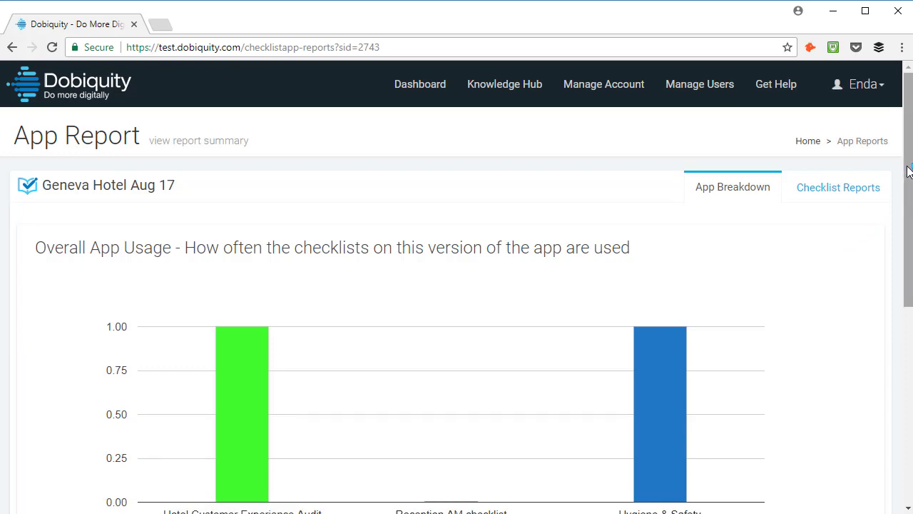
drag(908, 171, 900, 240)
mouse_move(647, 321)
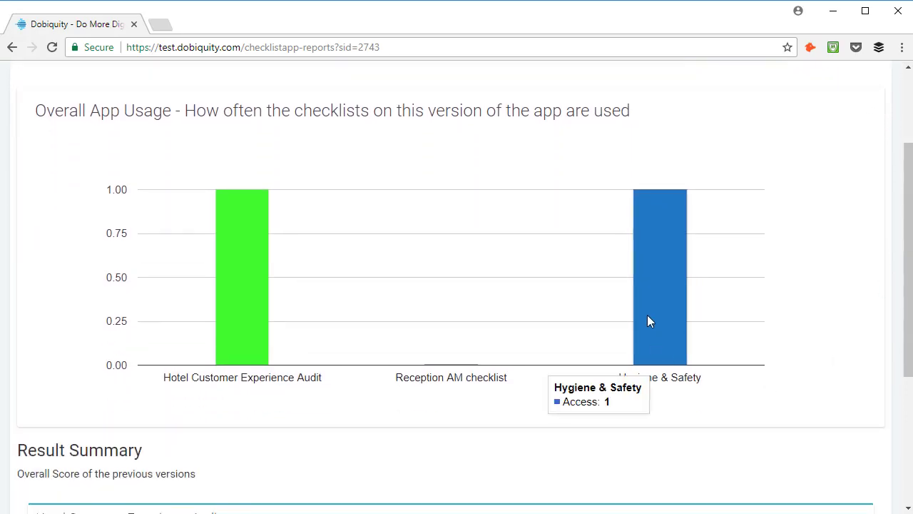
mouse_move(234, 337)
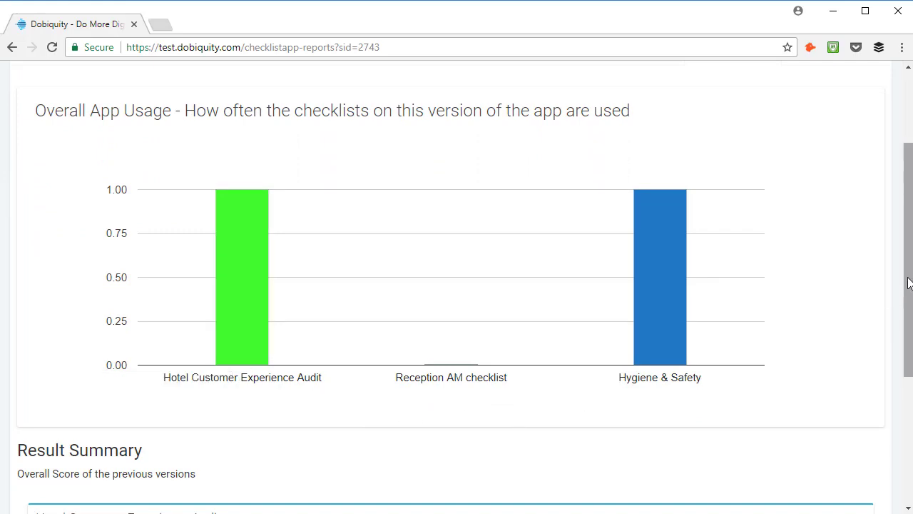
drag(909, 285, 904, 406)
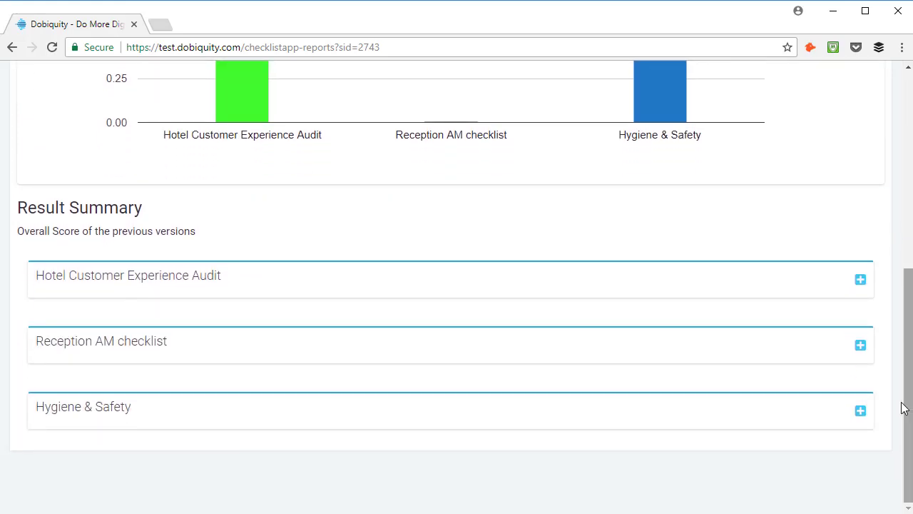
Expand the Hotel Customer Experience Audit score chart, then switch to the Checklist Reports view.
click(861, 279)
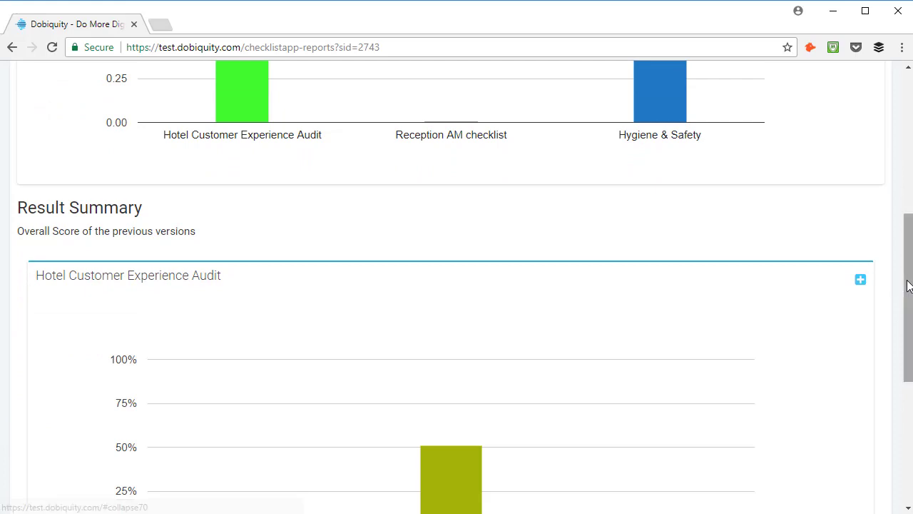
drag(909, 305, 911, 371)
mouse_move(453, 318)
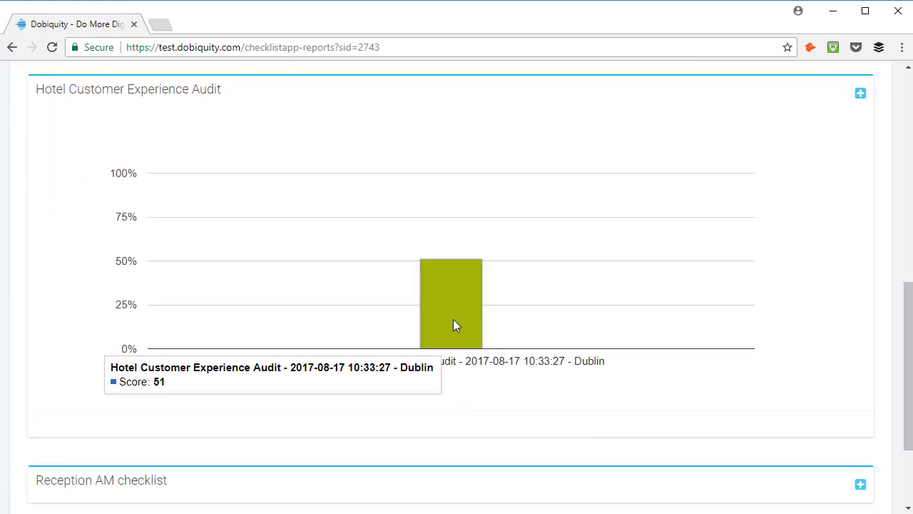
drag(906, 371, 905, 150)
click(827, 190)
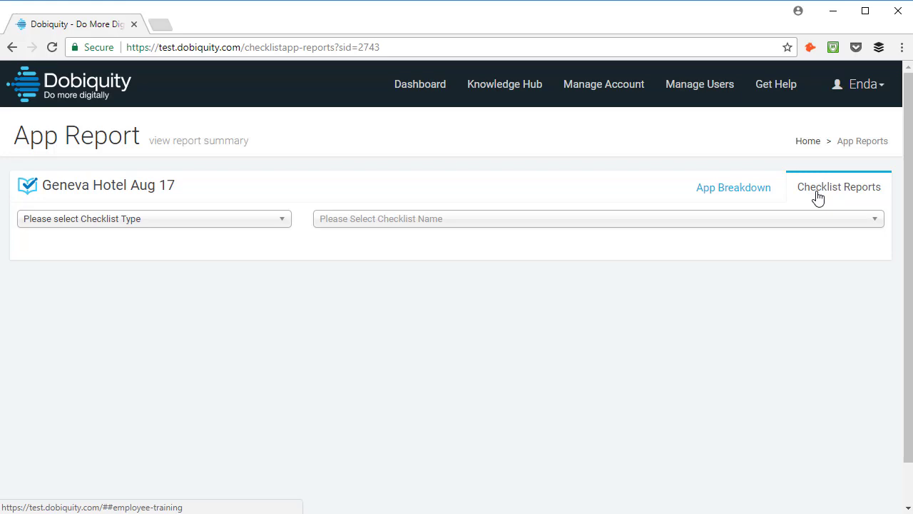
click(265, 222)
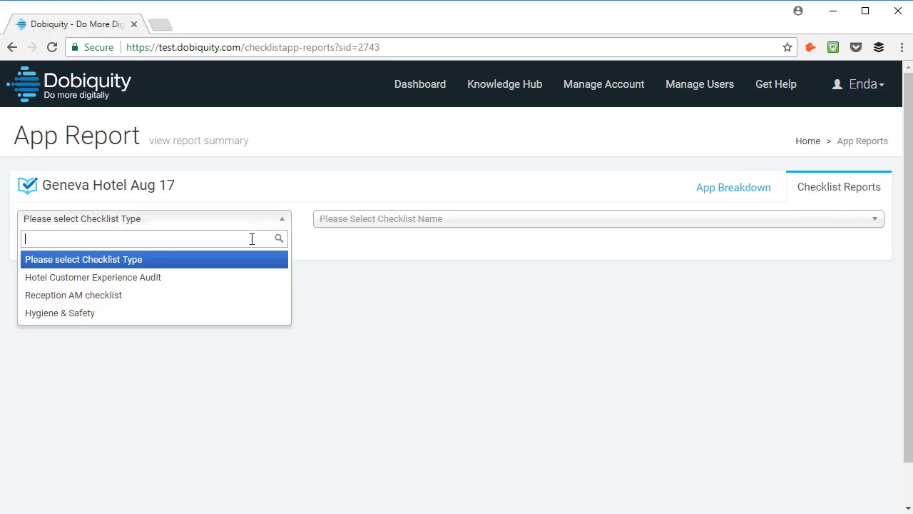
click(233, 283)
click(532, 222)
click(537, 276)
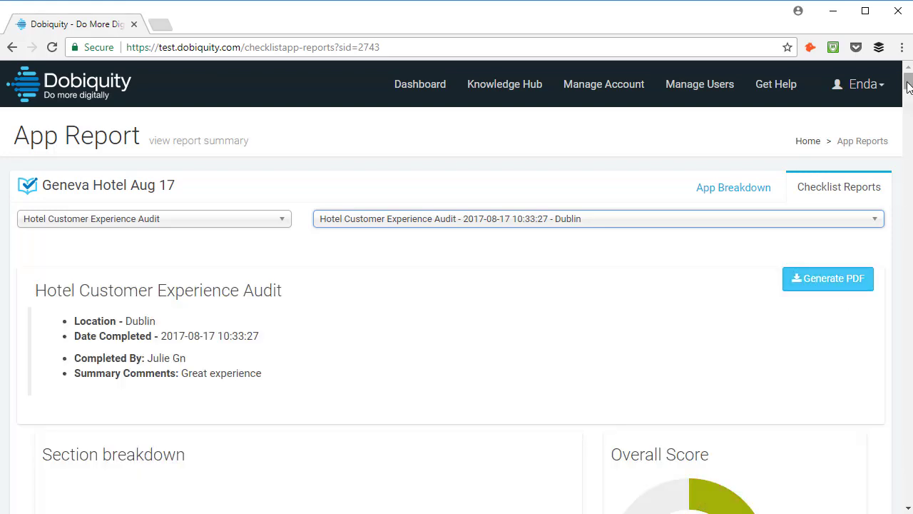
drag(907, 81, 908, 101)
mouse_move(359, 295)
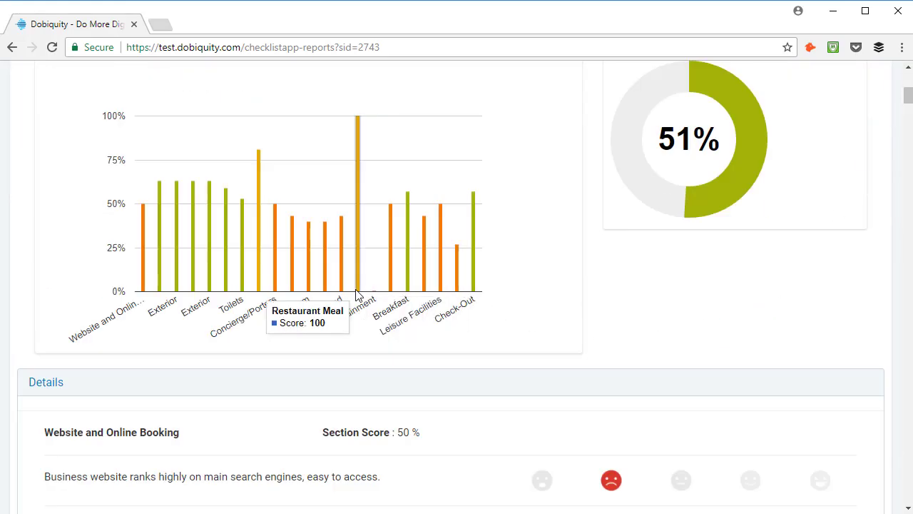
drag(908, 91, 907, 127)
mouse_move(361, 178)
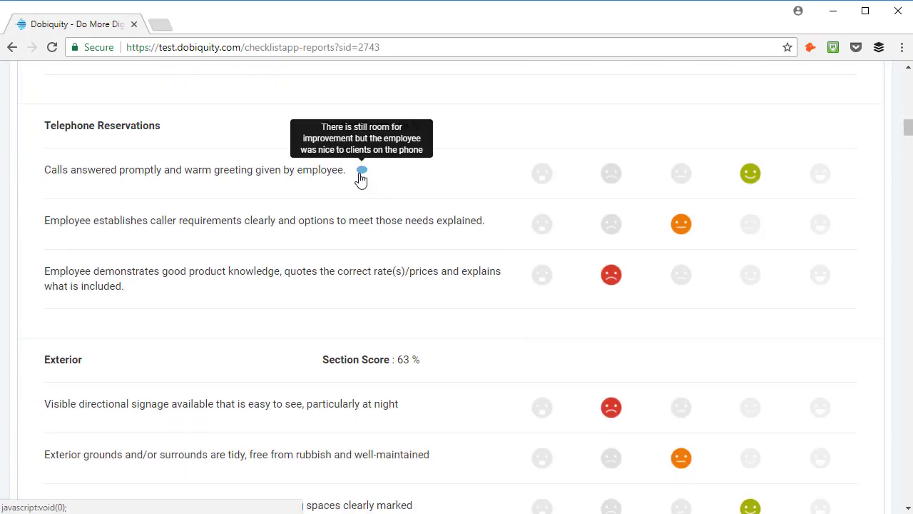
scroll(904, 149, up, 15)
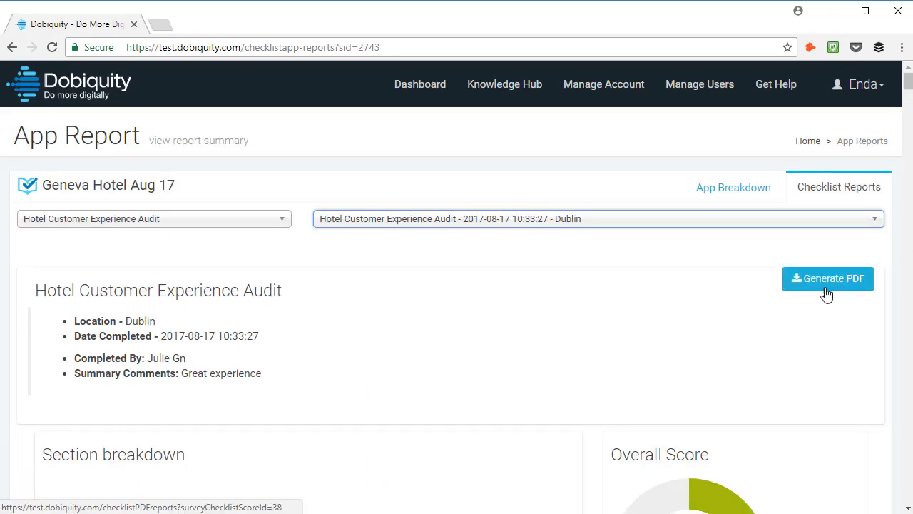
Generate the audit's PDF report, scroll through it, then close the PDF tab.
click(841, 287)
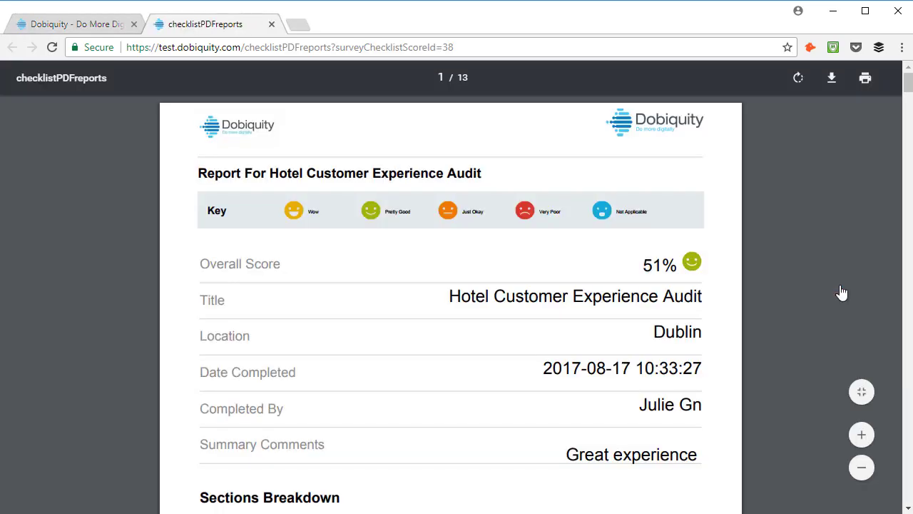
drag(908, 89, 907, 350)
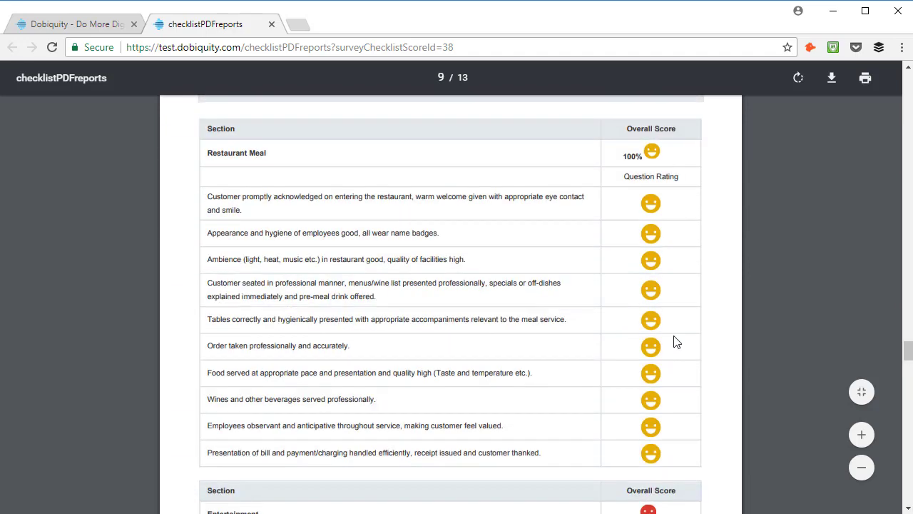
click(272, 24)
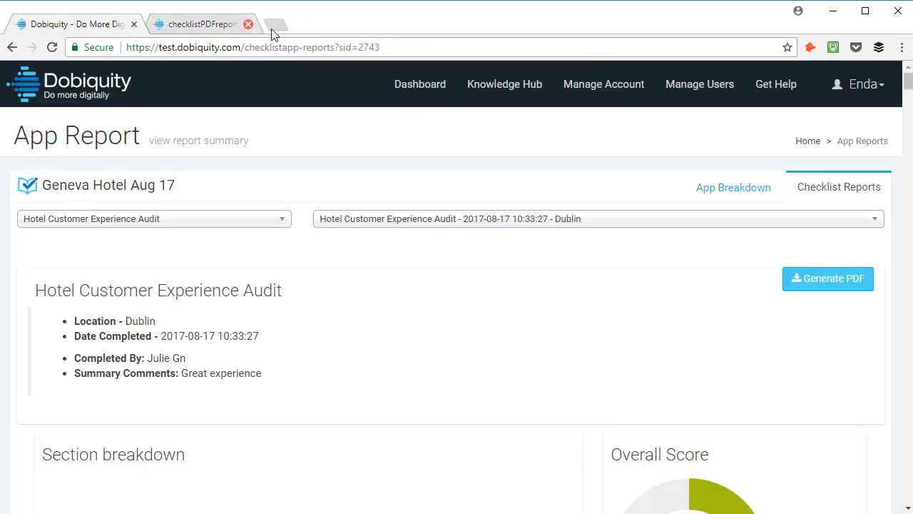
Back on the My Apps dashboard, expand the Checklist App to browse its surveys, then collapse it.
click(413, 99)
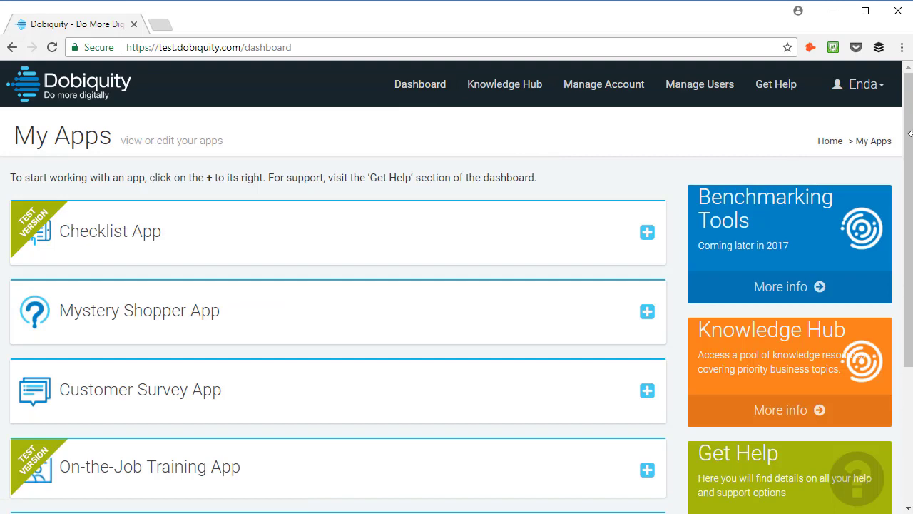
drag(910, 133, 907, 174)
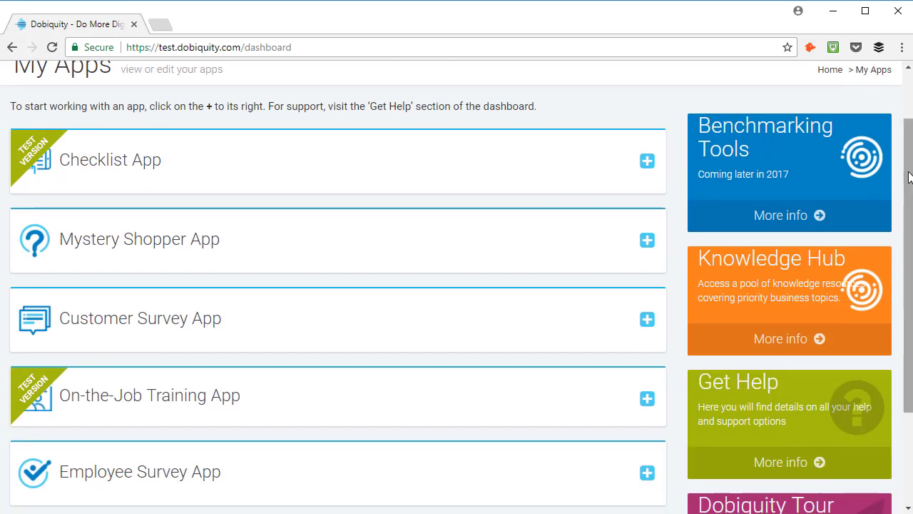
click(648, 163)
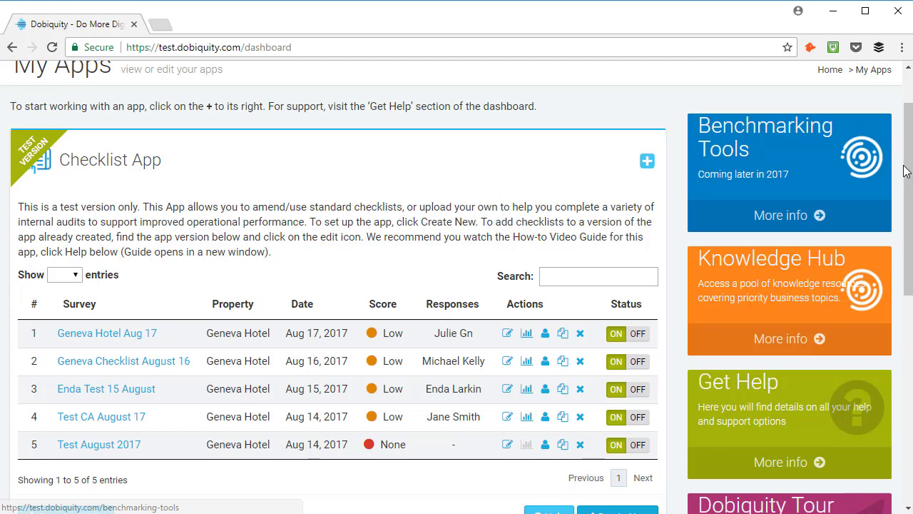
drag(907, 171, 911, 270)
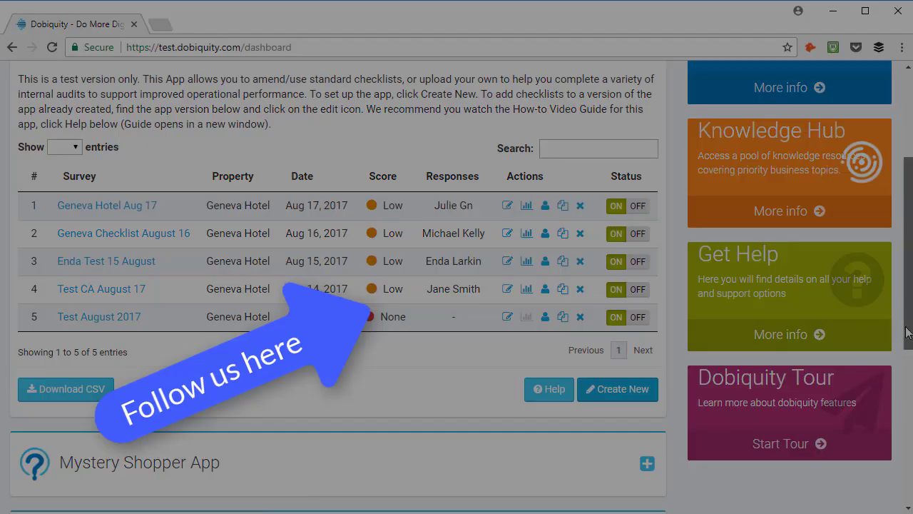
drag(908, 334, 910, 243)
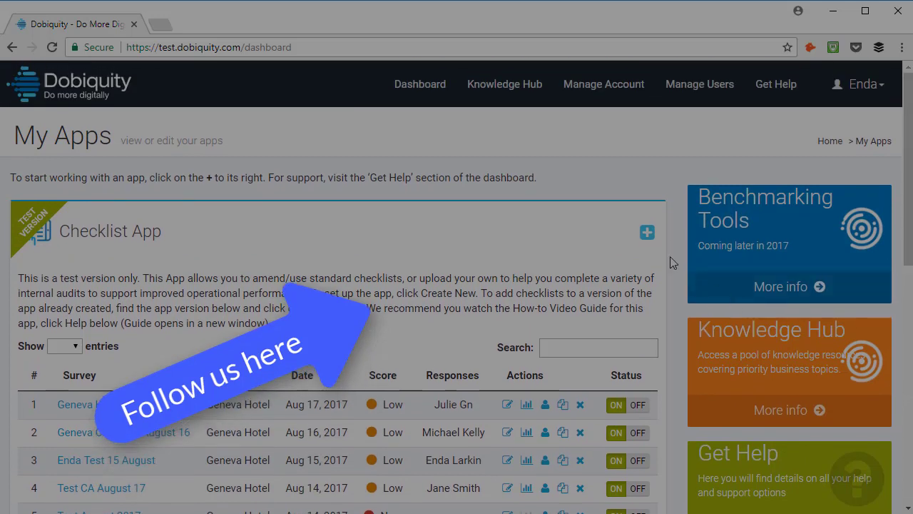
click(648, 235)
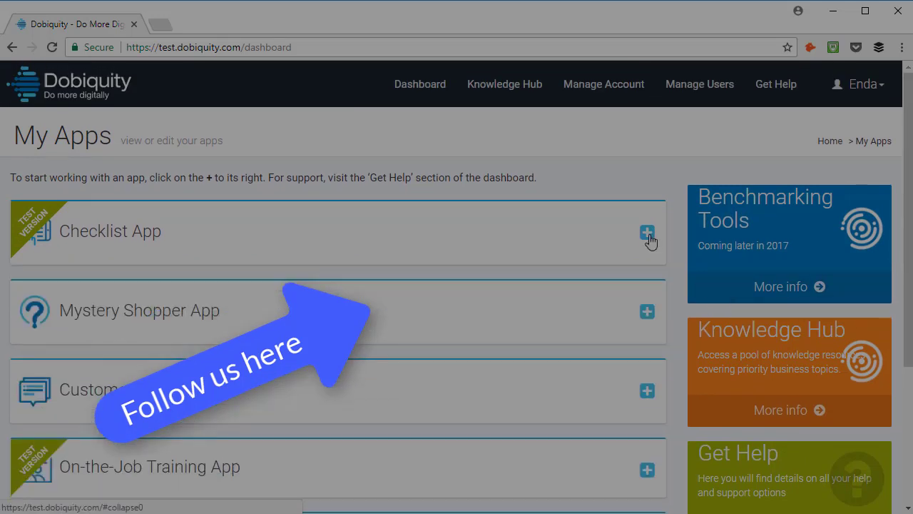